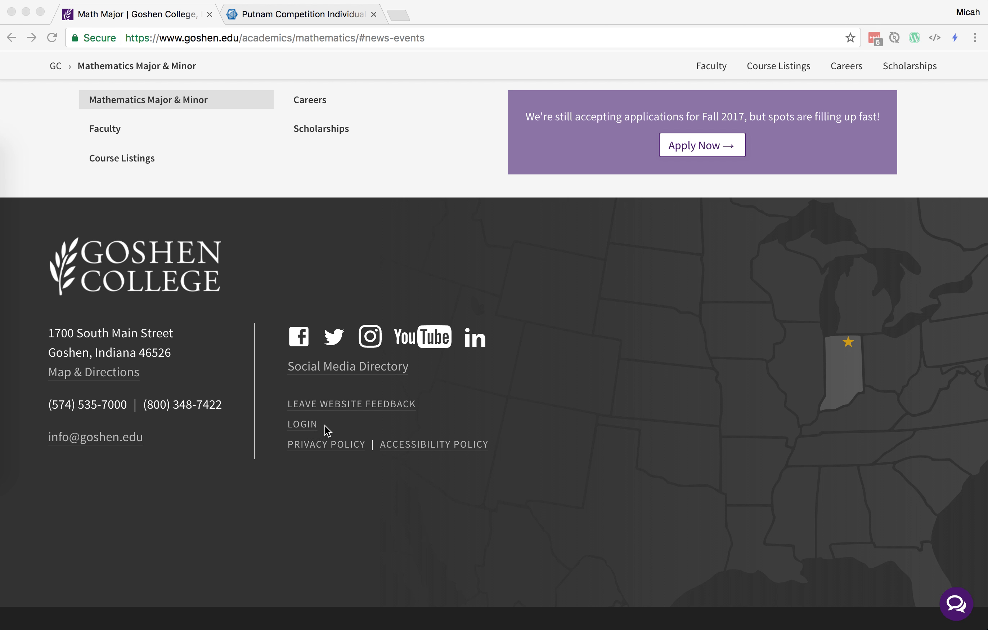
- Log in to the Goshen College site and start a new post from the Mathematics page
left_click(309, 424)
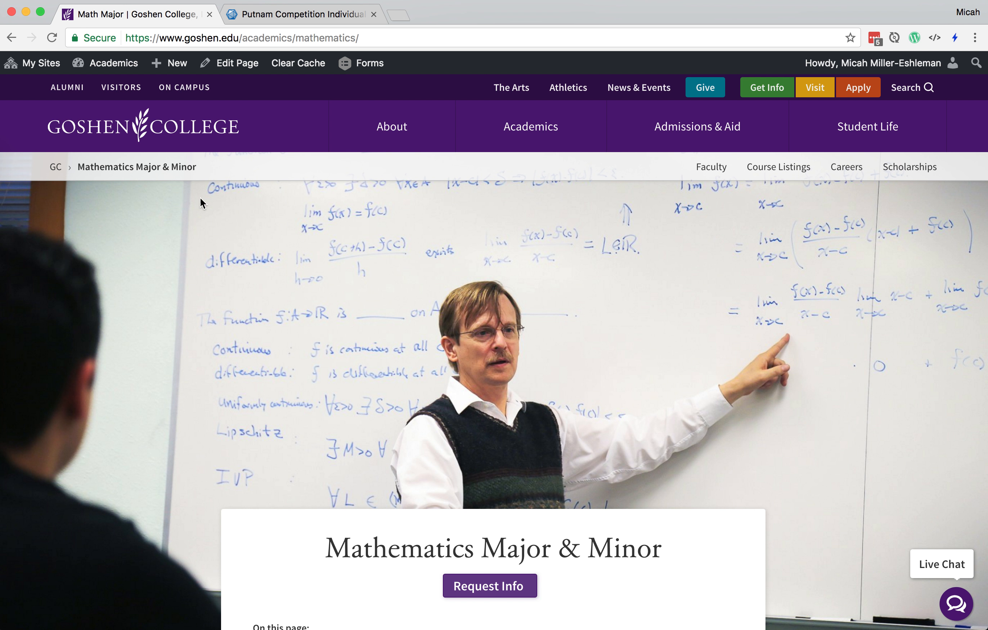
mouse_move(179, 69)
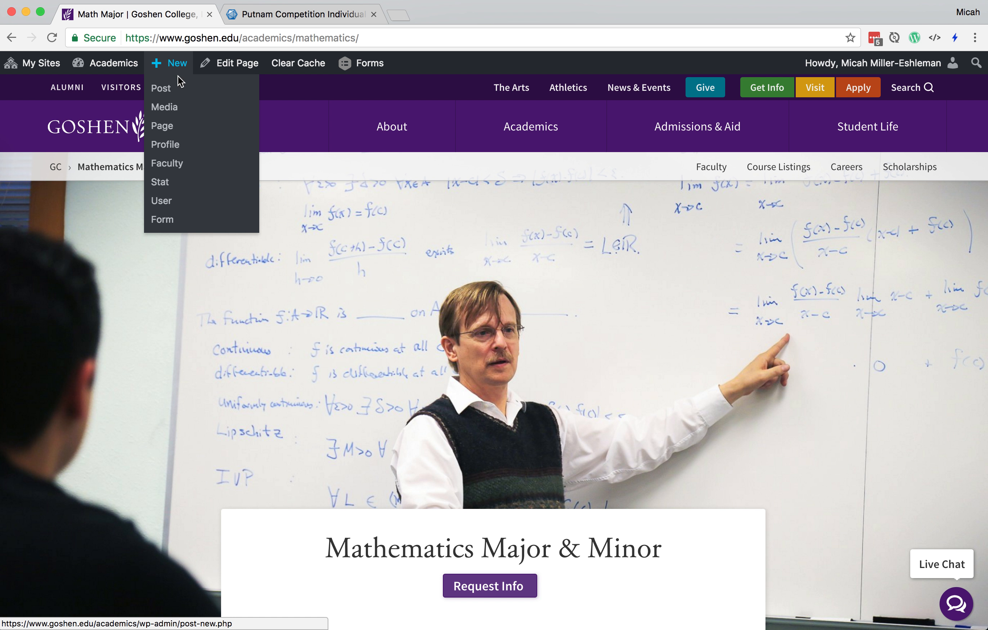
left_click(180, 86)
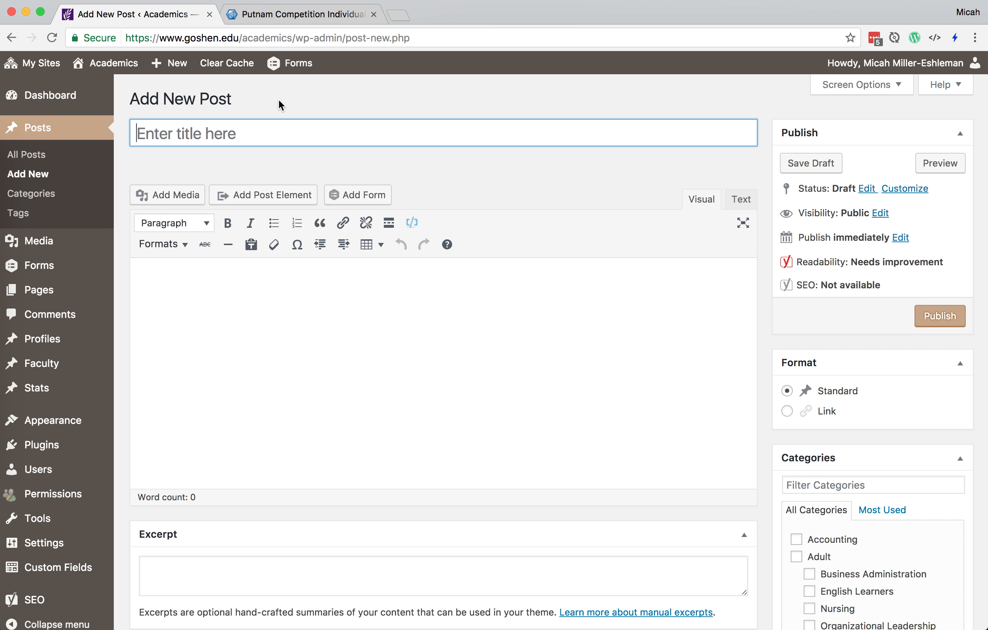
left_click(444, 576)
scroll(765, 451, "down", 5)
scroll(762, 437, "up", 2)
scroll(763, 442, "up", 3)
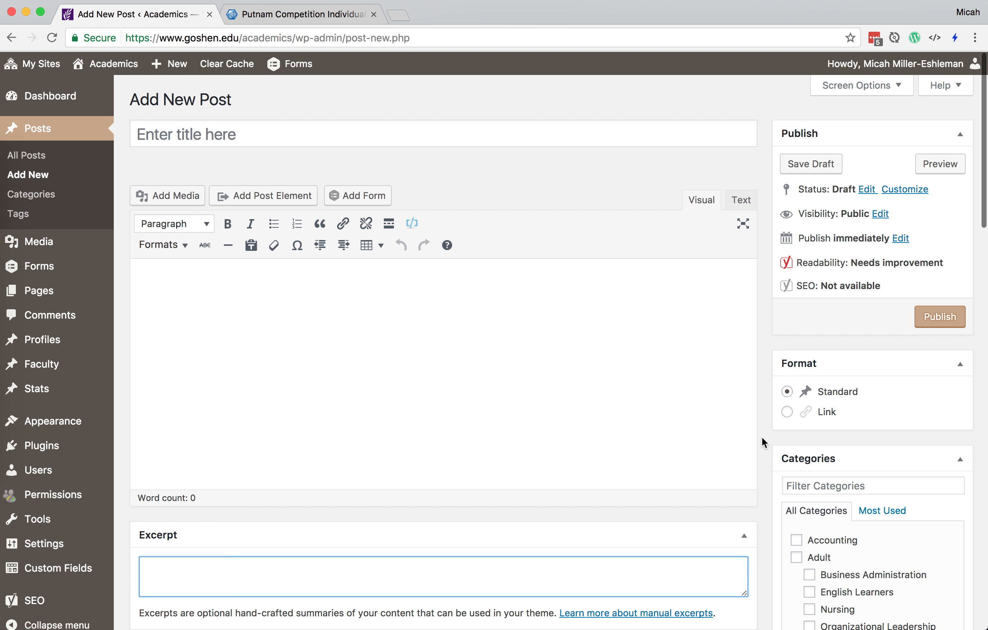
- Copy the headline "Students Participate in National Math Contest" from the Sublime Text document into the new post's title
key("super+Tab")
key("super+Tab")
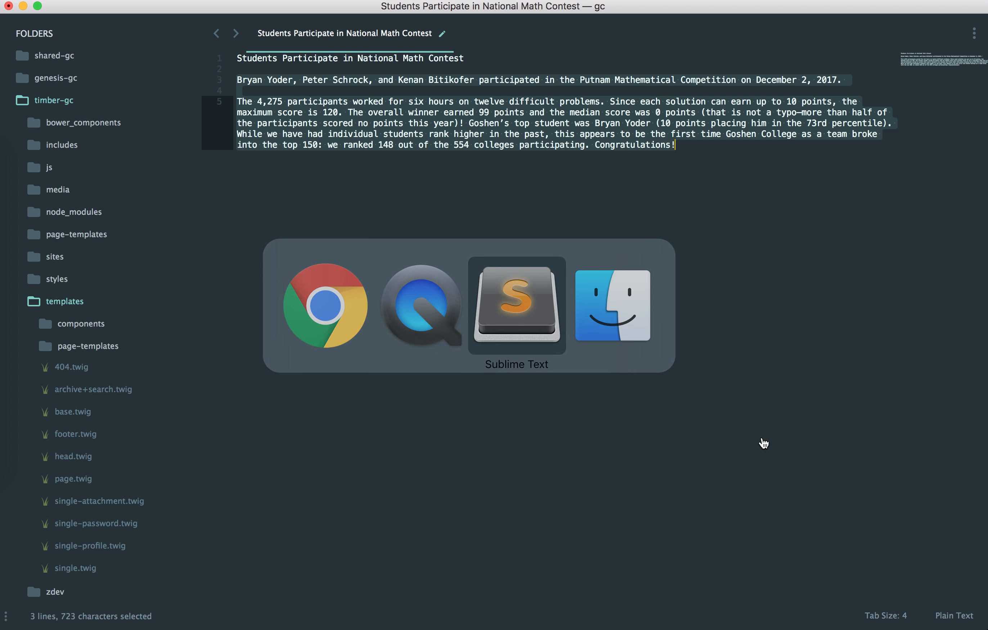
key("Left")
key("super+shift+Right")
key("super+c")
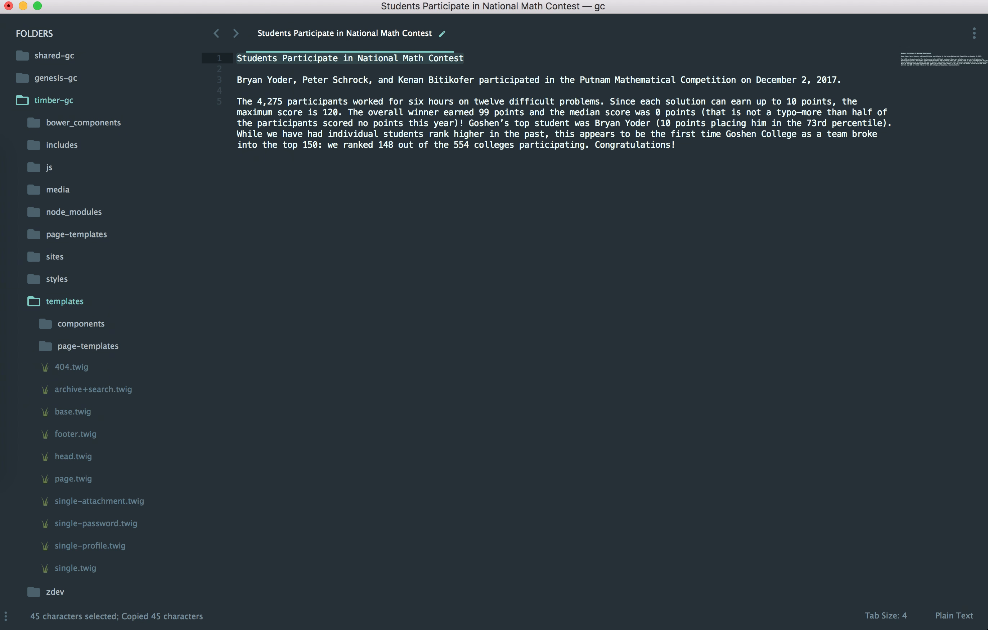
key("super+Tab")
left_click(337, 128)
key("super+v")
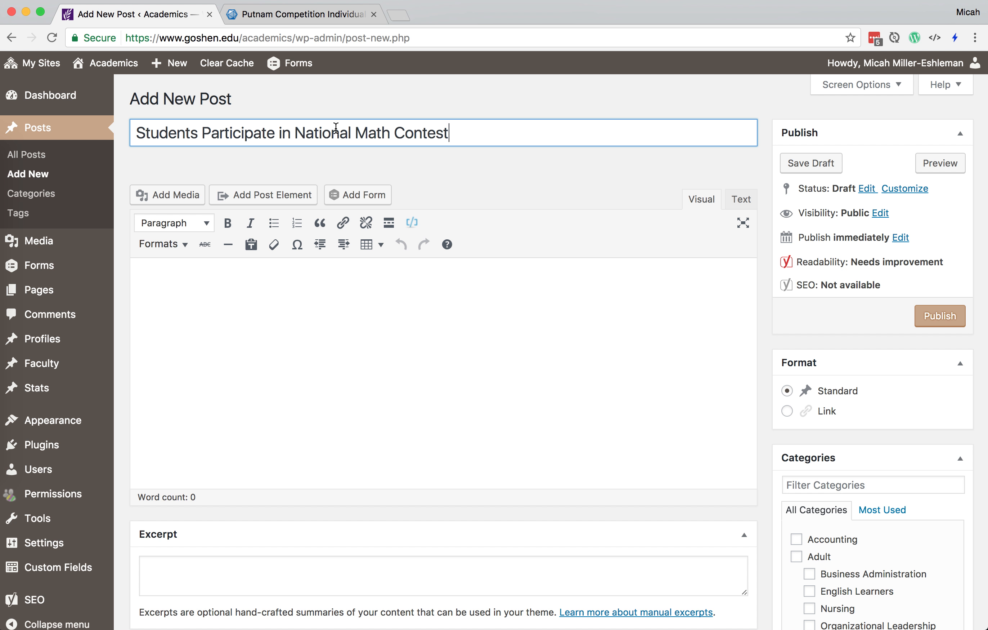
- Copy the two article paragraphs below the headline in Sublime Text and paste them into the post's body
key("super+Tab")
key("Down")
key("Down")
key("super+shift+Down")
key("super+c")
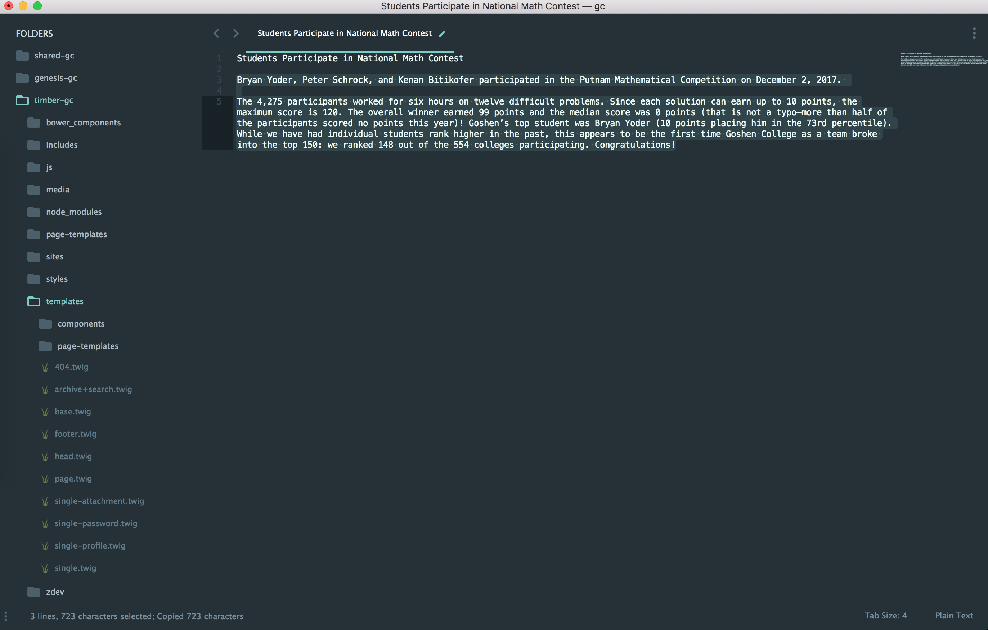
key("super+Tab")
left_click(330, 316)
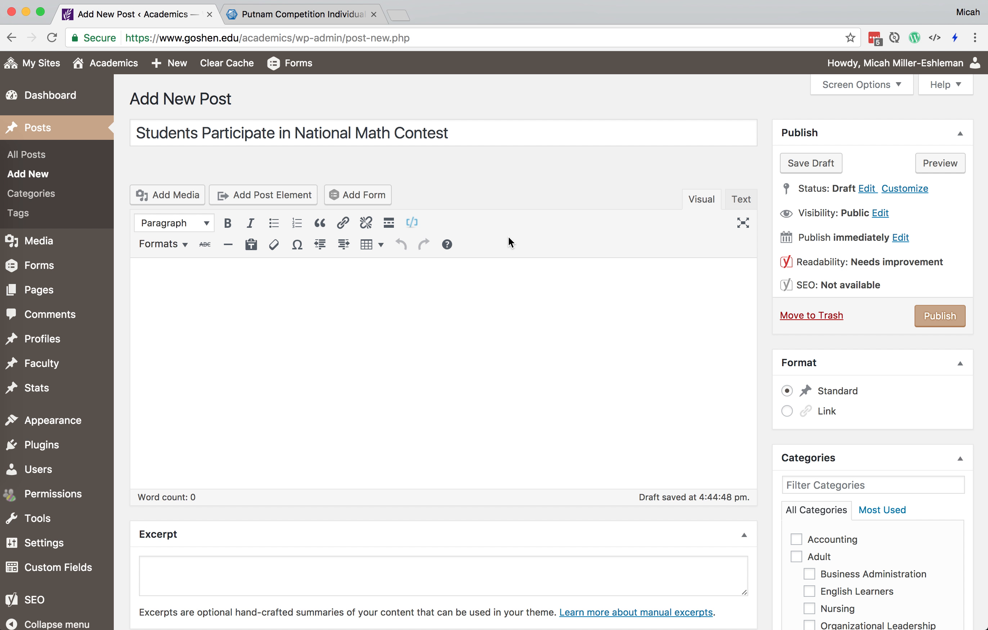
key("super+v")
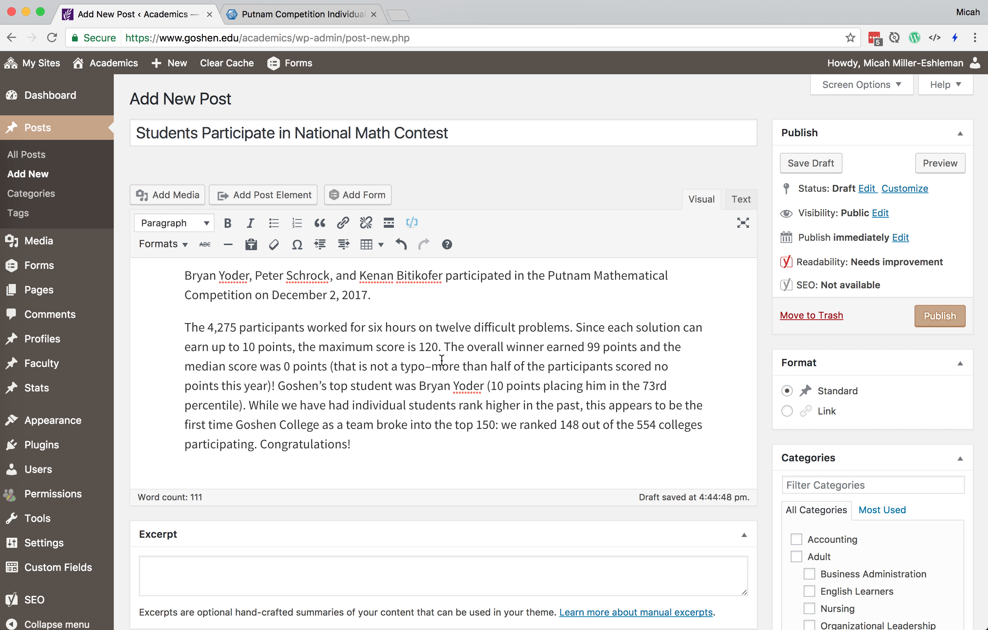
left_click(443, 350)
left_click(446, 351)
left_click_drag(445, 351, 559, 349)
left_click(563, 351)
left_click_drag(443, 349, 557, 347)
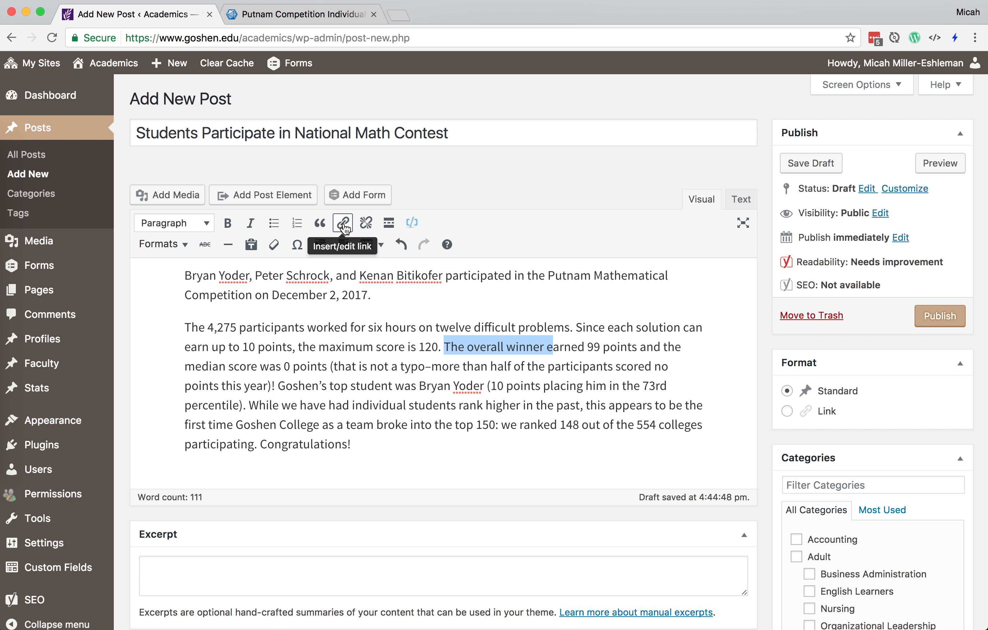
left_click(351, 328)
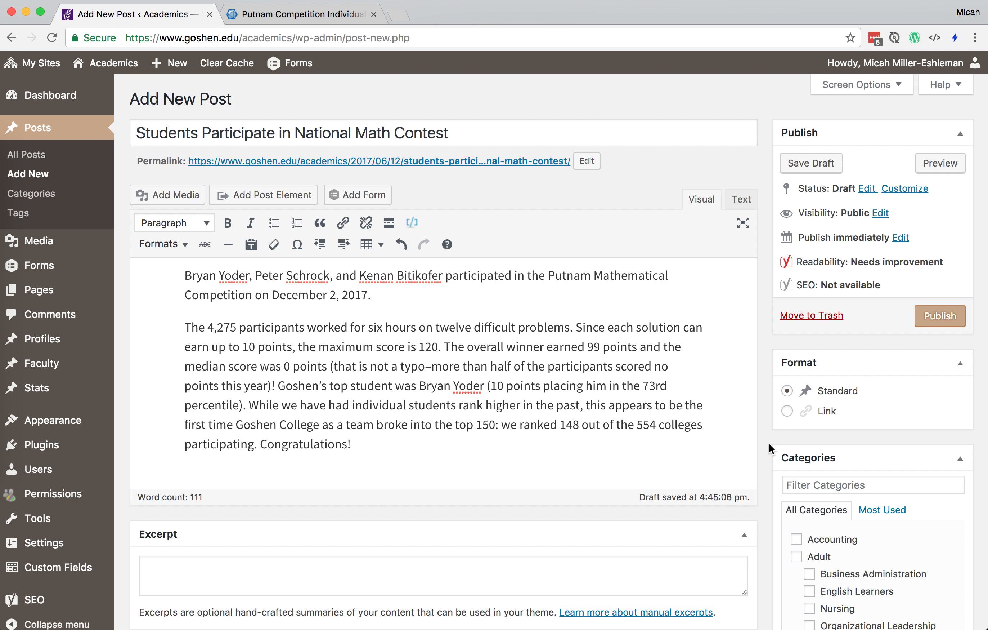
- Filter the post's categories by "math" and assign the Mathematics category
scroll(769, 443, "down", 6)
left_click(811, 254)
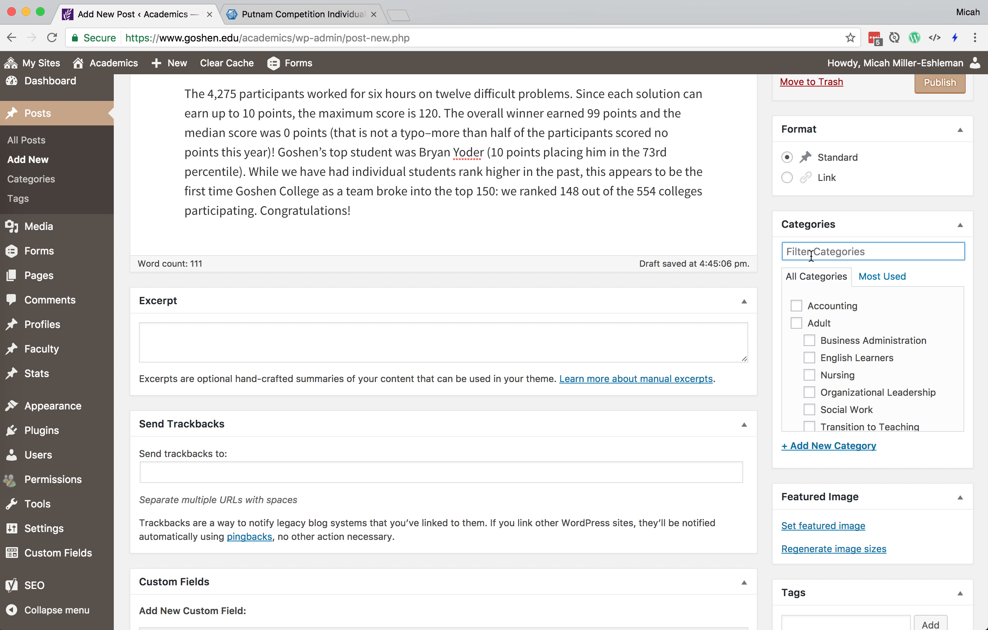
type("math")
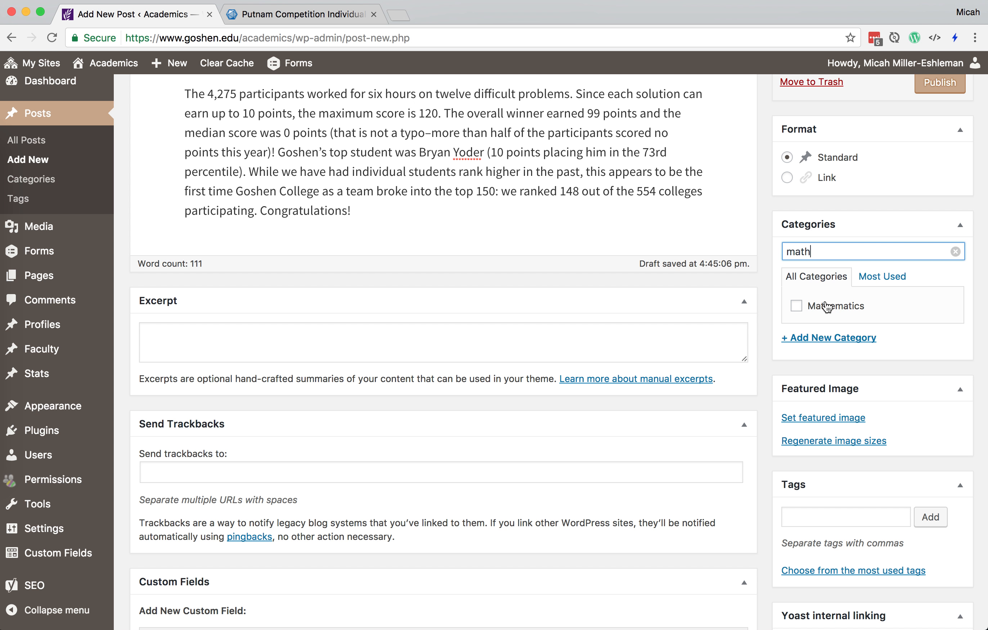
left_click(827, 306)
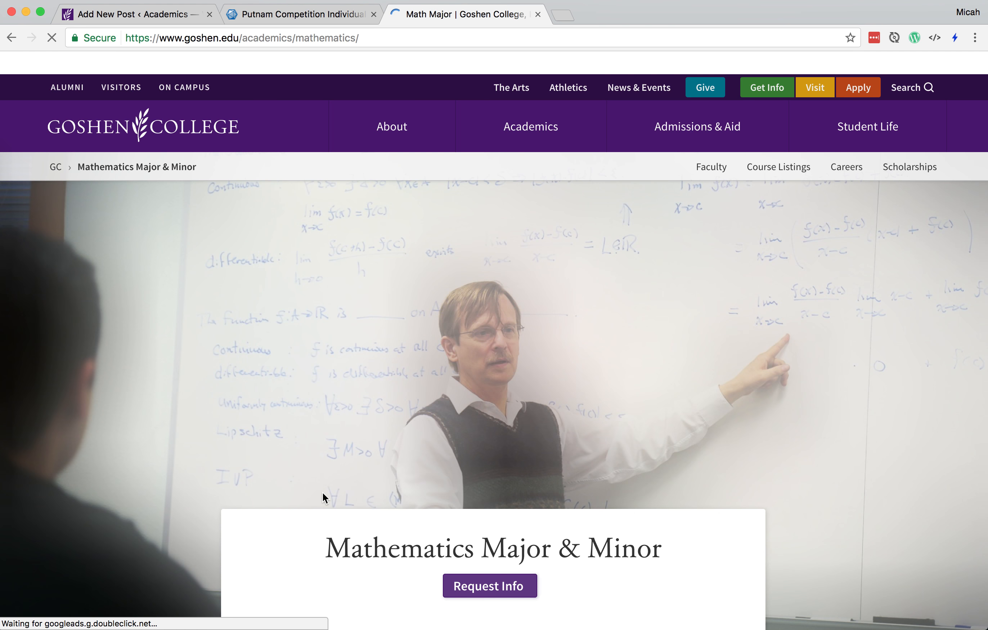
- Check the News & Events cards on the Mathematics page and open the featured image selection for the post
scroll(322, 492, "down", 20)
scroll(322, 493, "down", 2)
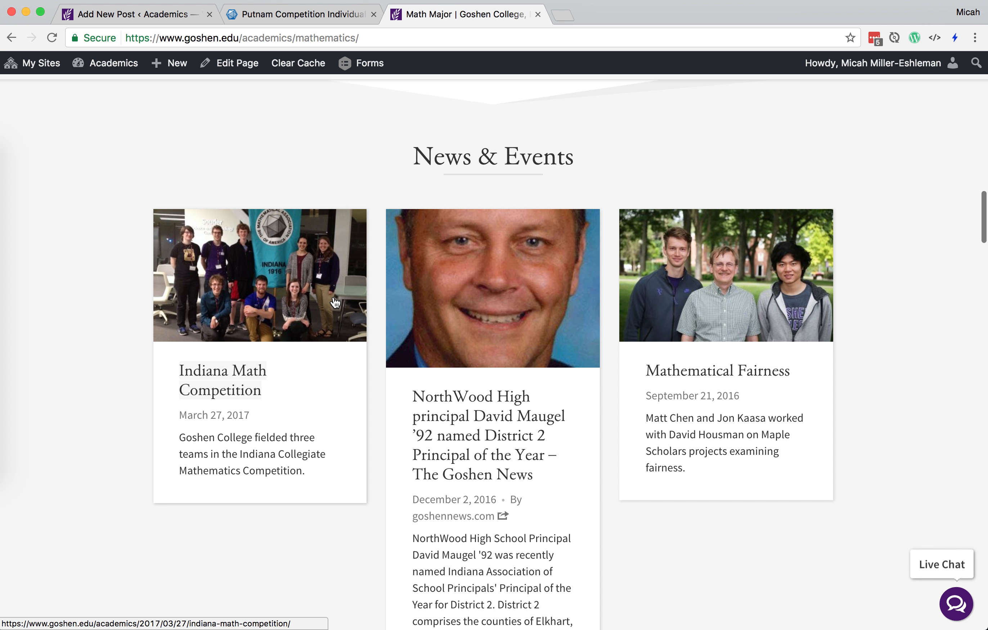
left_click(163, 14)
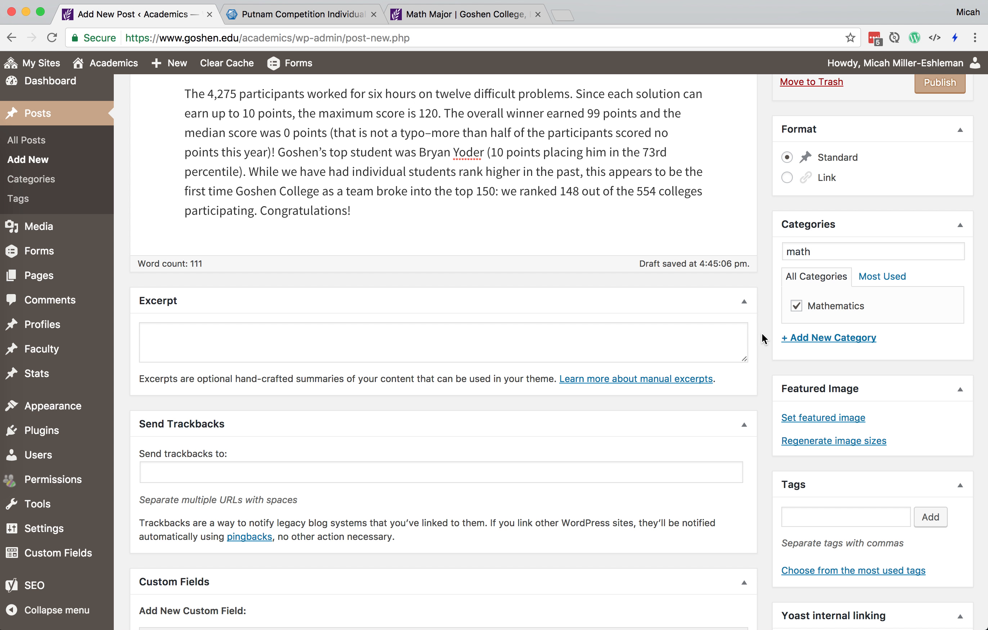
left_click(806, 420)
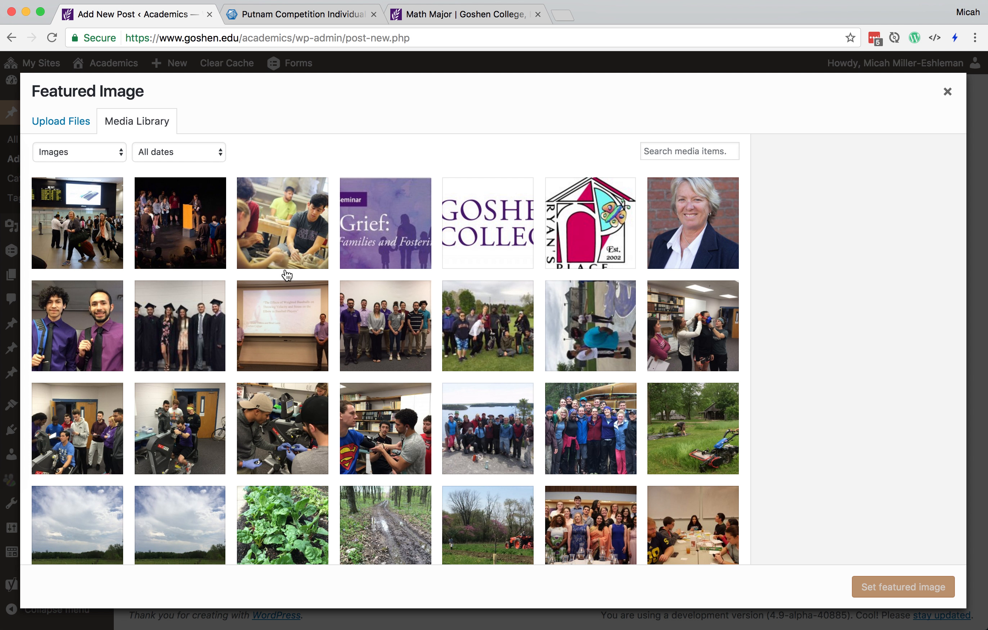
left_click(223, 254)
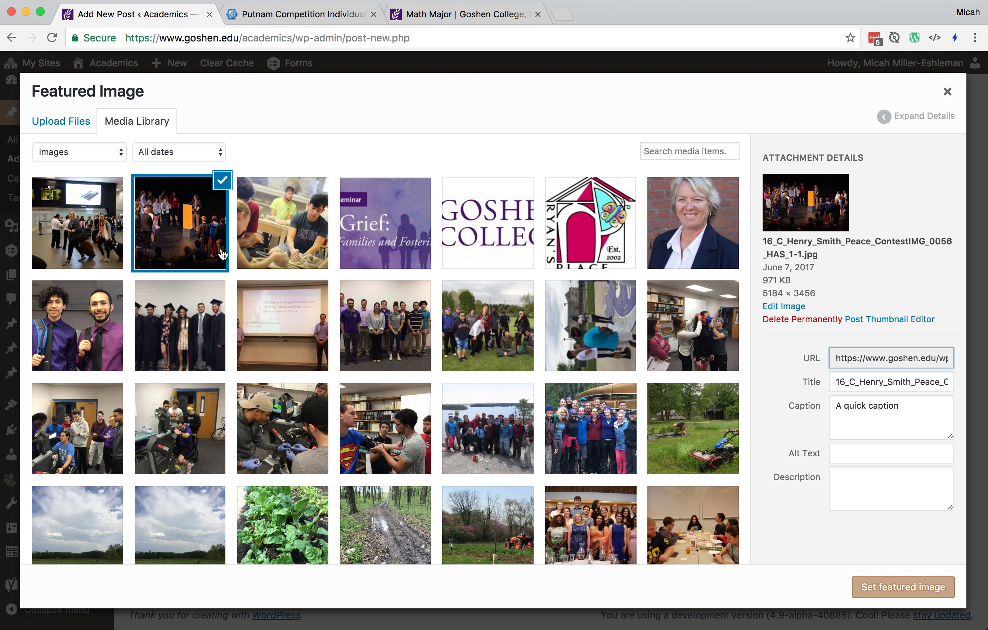
left_click(223, 180)
left_click(470, 181)
left_click(529, 179)
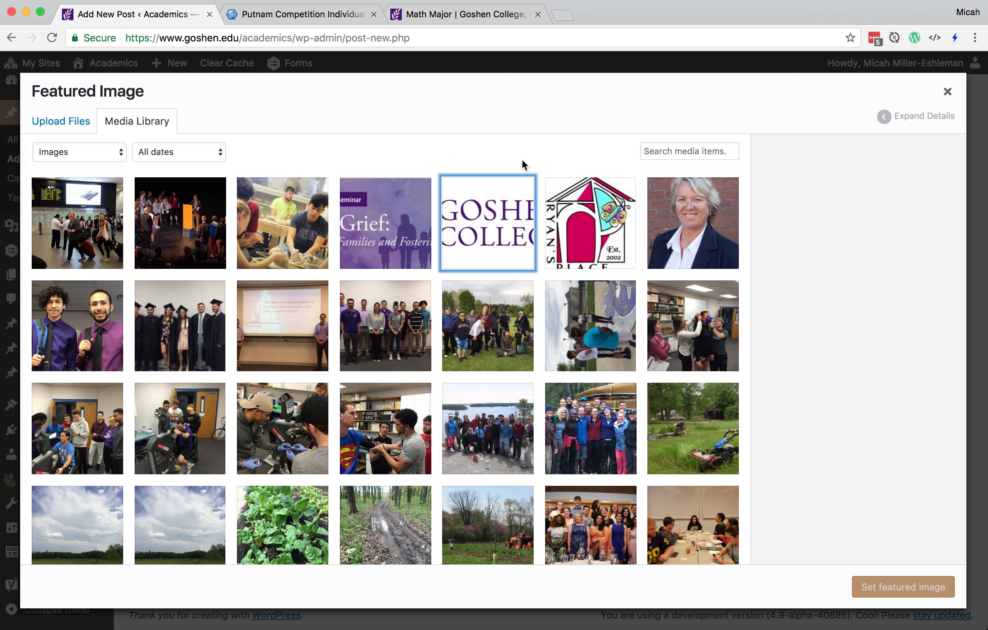
left_click(522, 160)
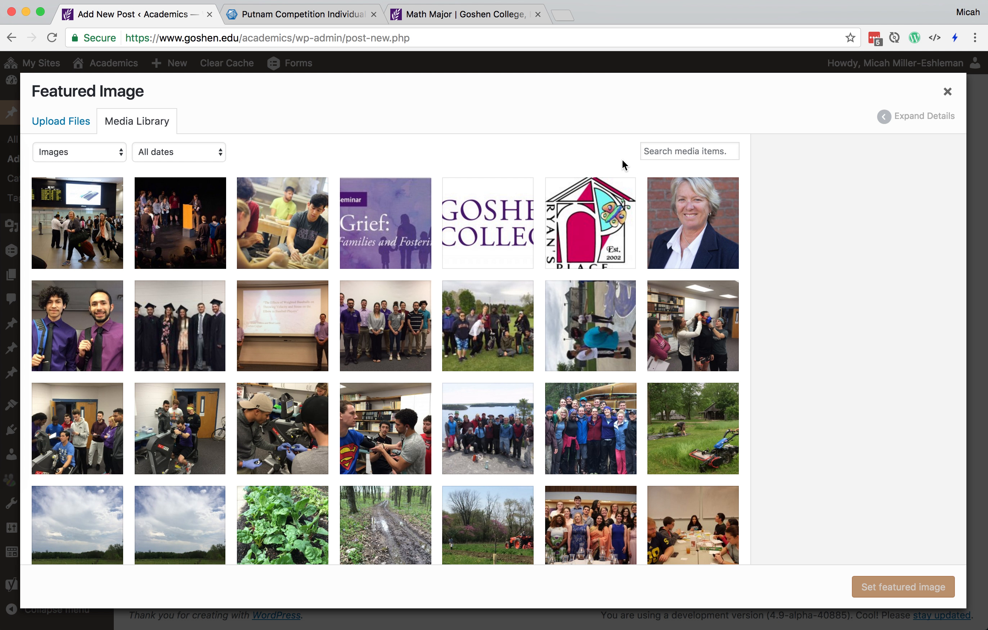
- Search the media library for "math" and select the darker photo of a student bent over work at a computer
left_click(669, 154)
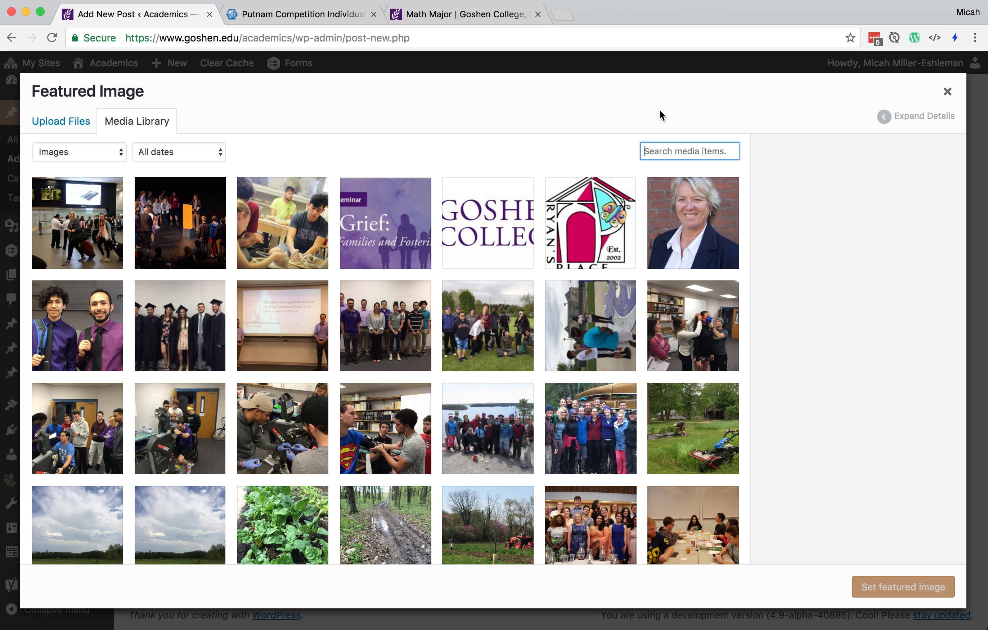
type("math")
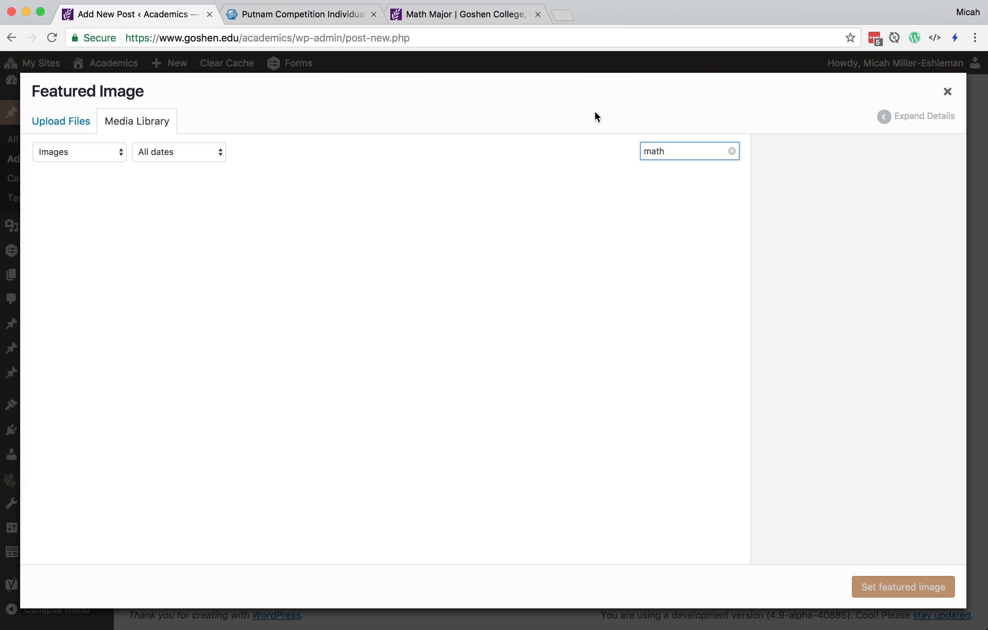
left_click(592, 128)
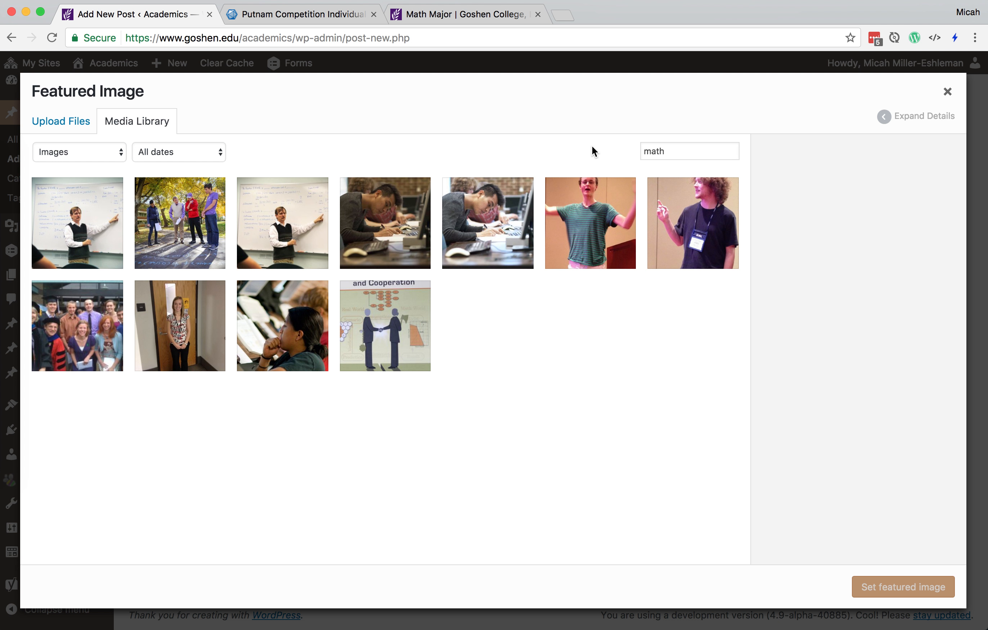
left_click(410, 216)
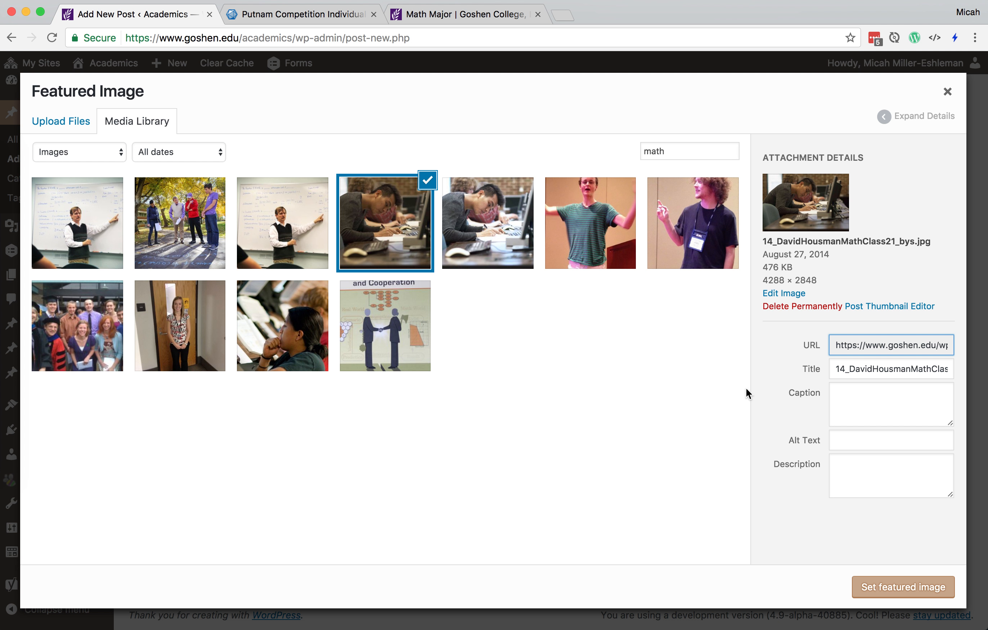
- Set both the title and the alt text of the selected photo to "Student working in math class"
left_click(863, 369)
triple_click(863, 369)
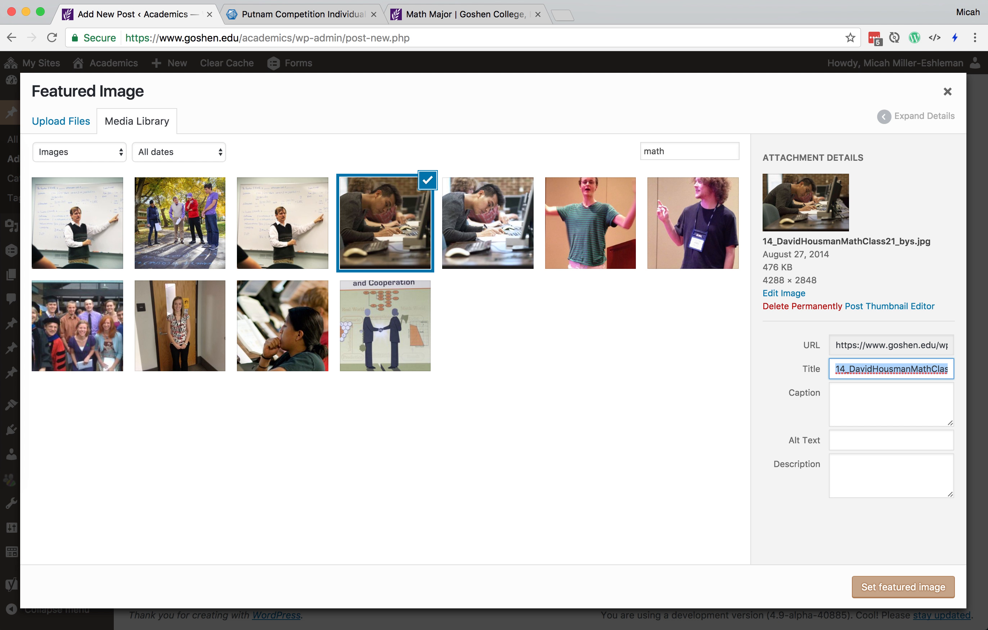
type("Student")
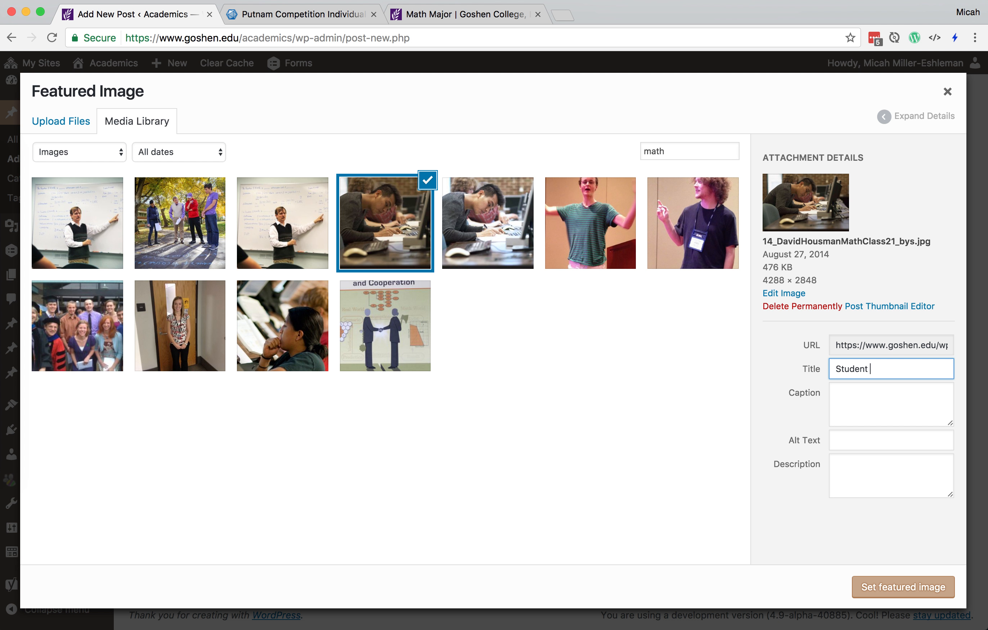
type(" working in math class")
key("super+a")
key("super+c")
key("Tab")
key("Tab")
key("super+v")
left_click(773, 434)
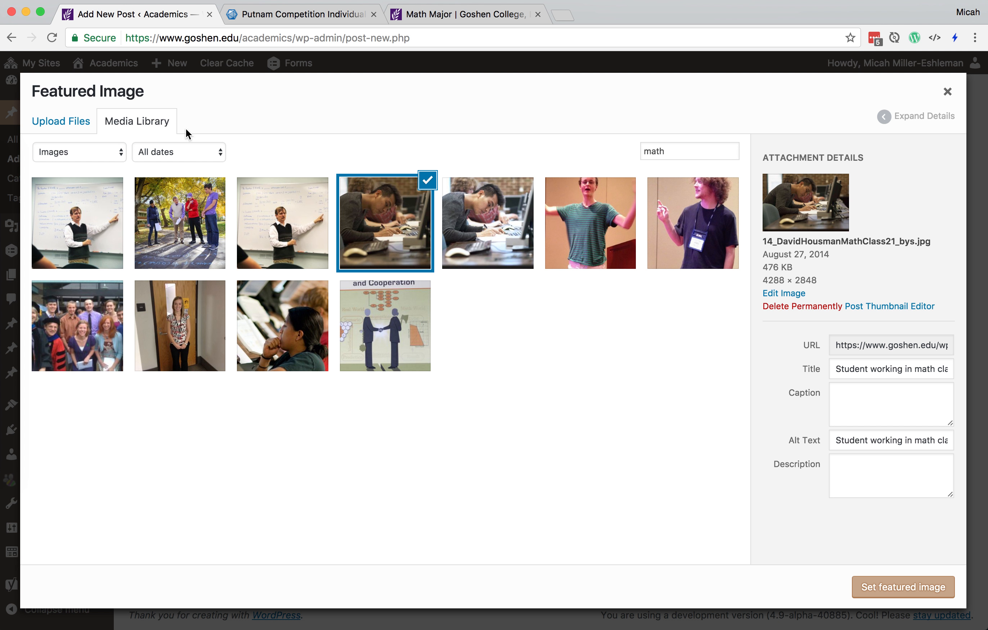
- Look at the file upload option, return to the media library and set the selected photo as the featured image
left_click(80, 131)
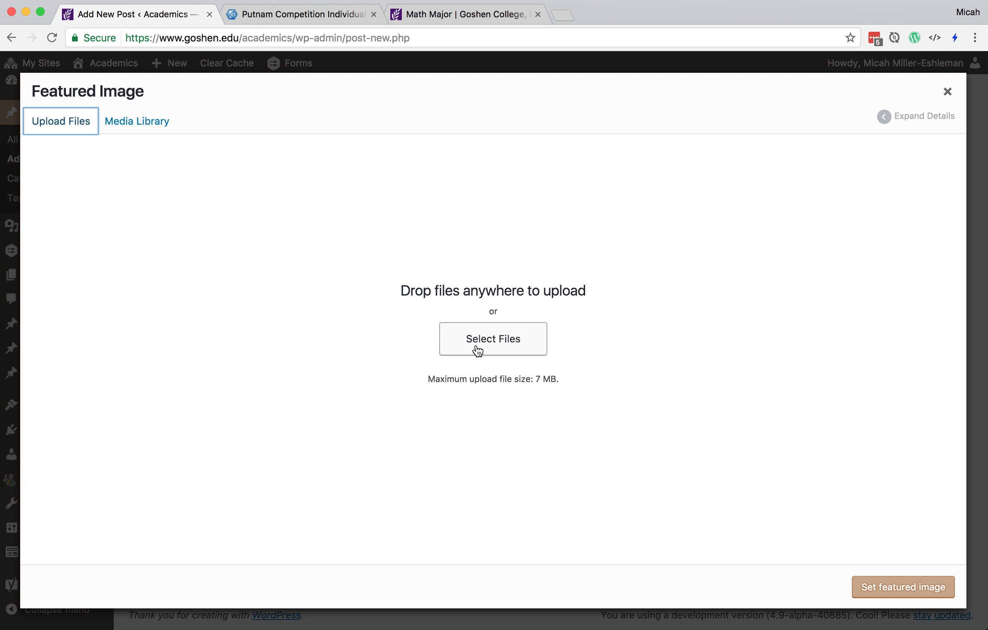
left_click(138, 125)
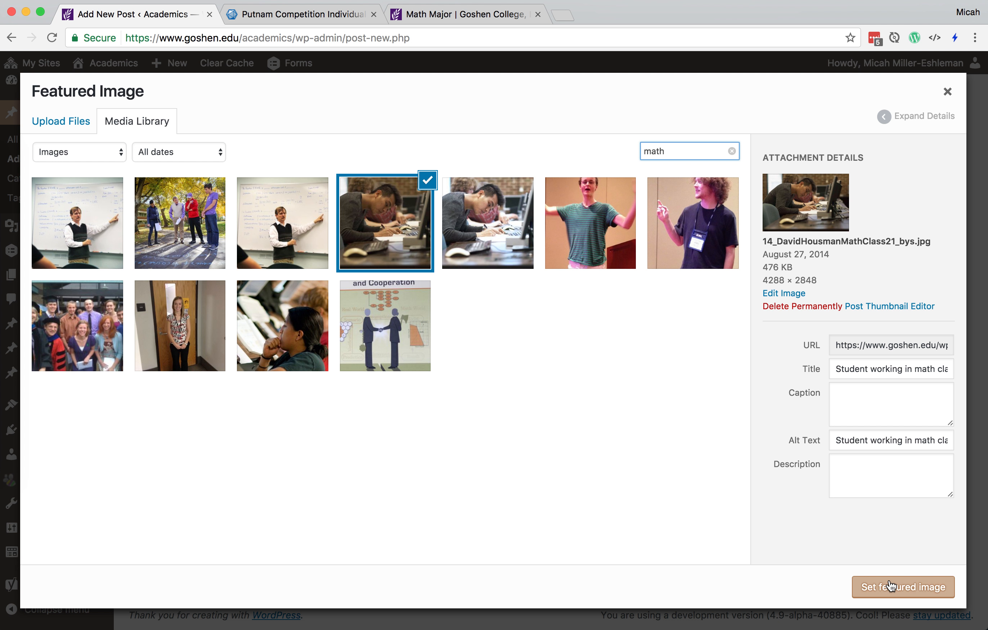
left_click(911, 593)
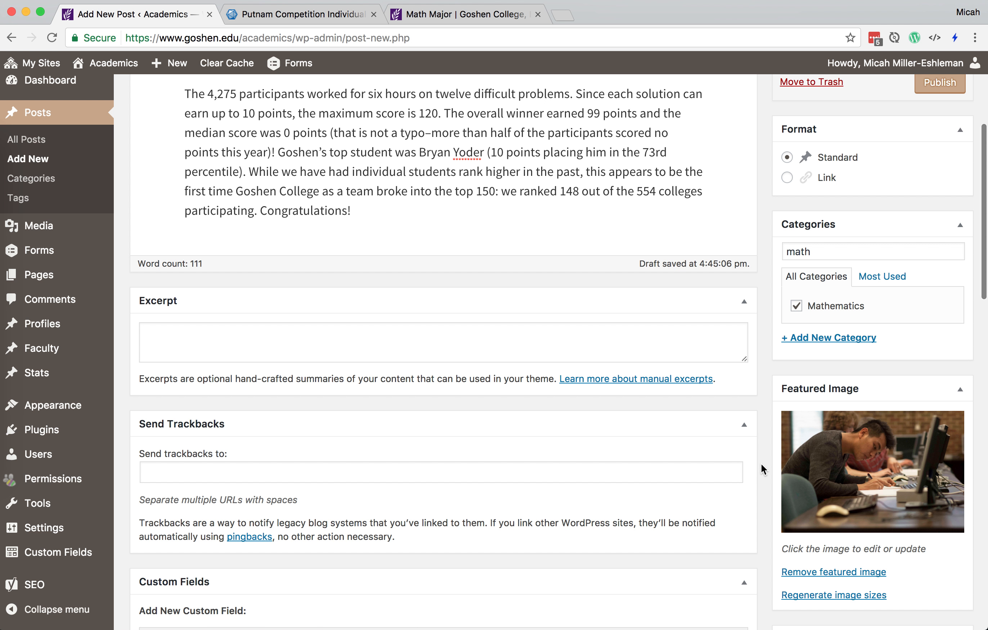
- Preview the draft post and compare it with the News & Events cards on the Mathematics page
scroll(761, 464, "up", 10)
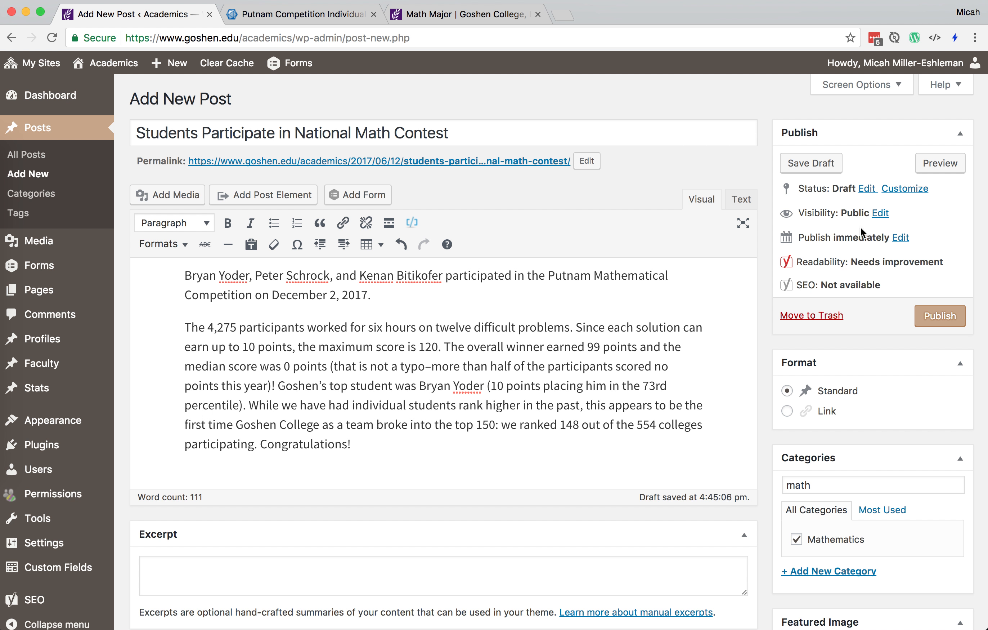
left_click(941, 164)
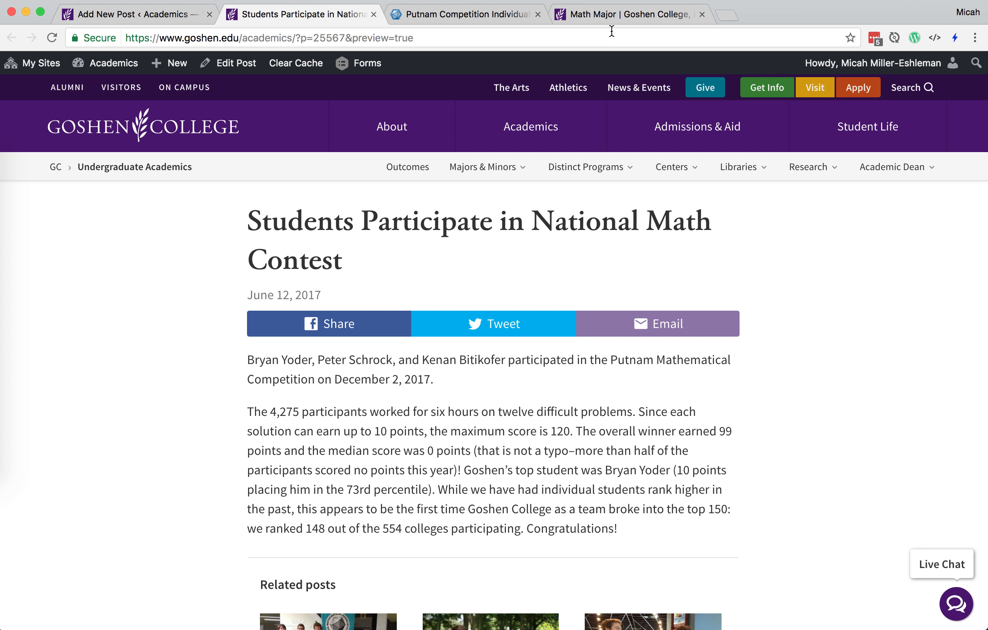
left_click(618, 16)
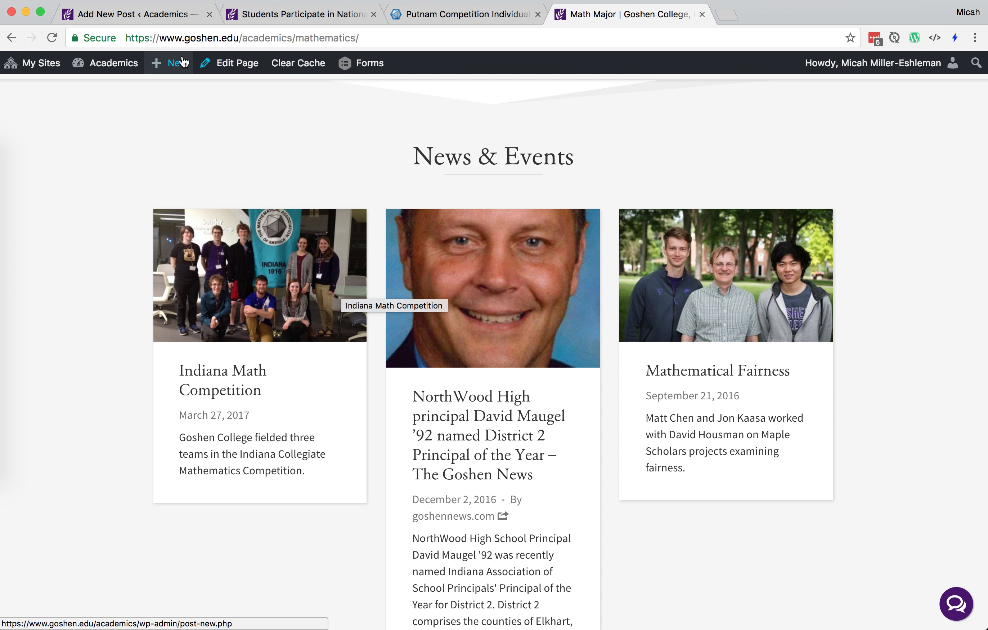
- Return to the draft post, check its text, category and featured image, and publish it
left_click(169, 19)
left_click(388, 300)
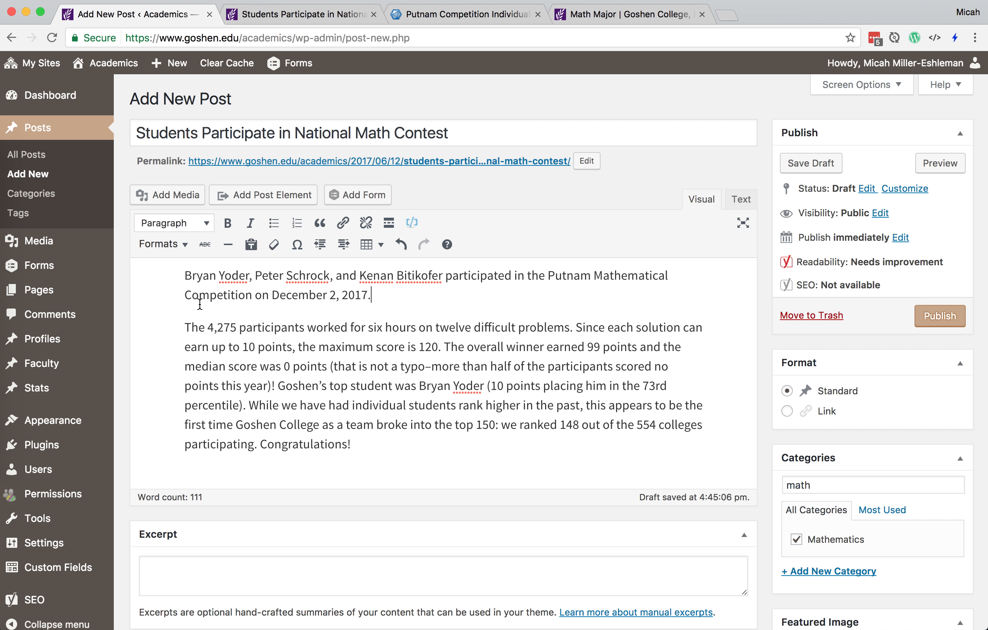
left_click(449, 202)
scroll(594, 414, "down", 10)
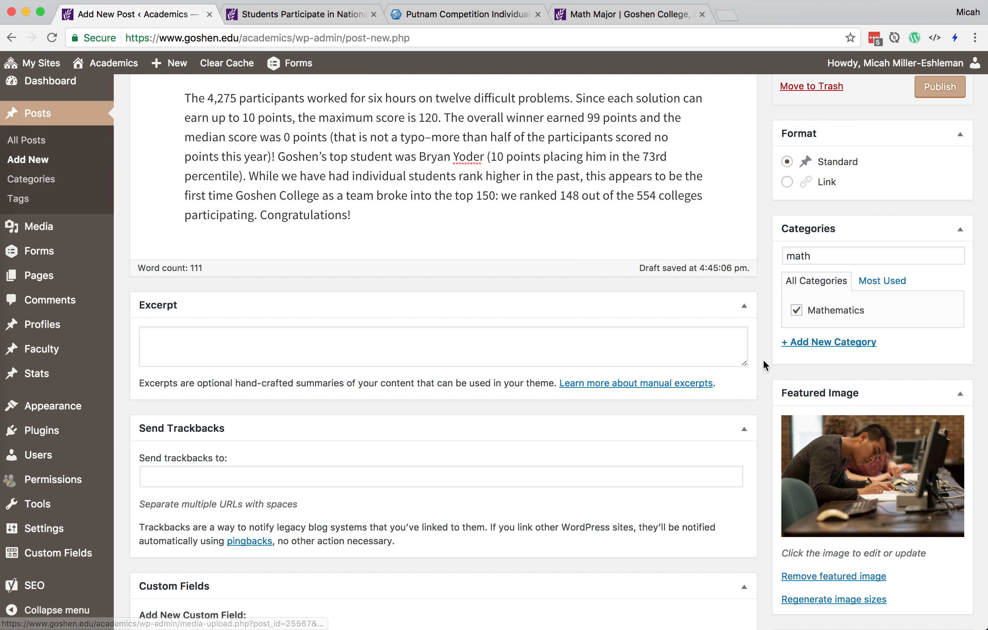
scroll(764, 360, "up", 10)
left_click(926, 326)
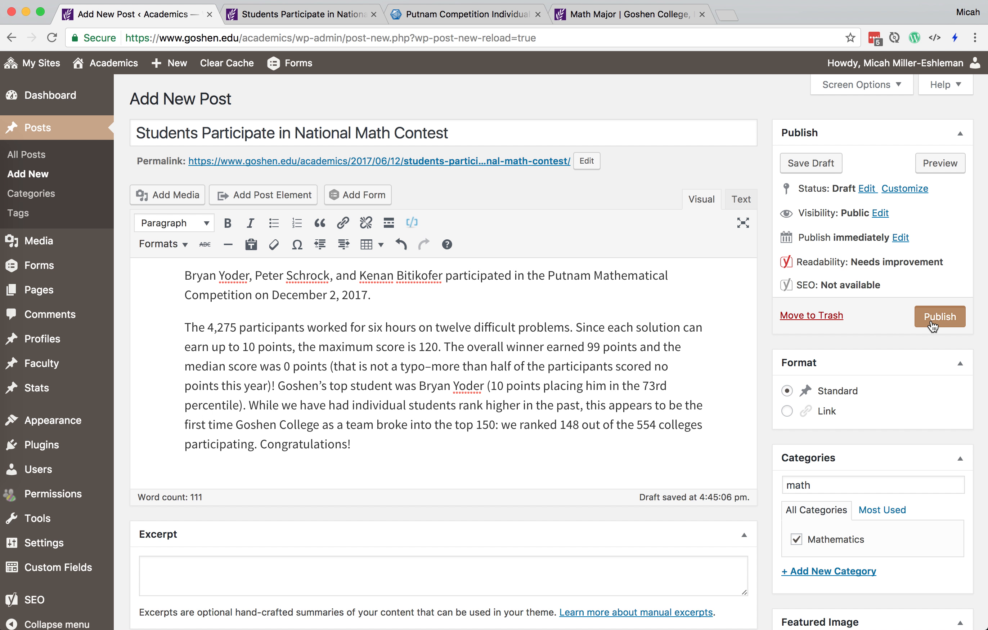
- Reload the Mathematics page and examine the new post's card in the News & Events section
left_click(619, 13)
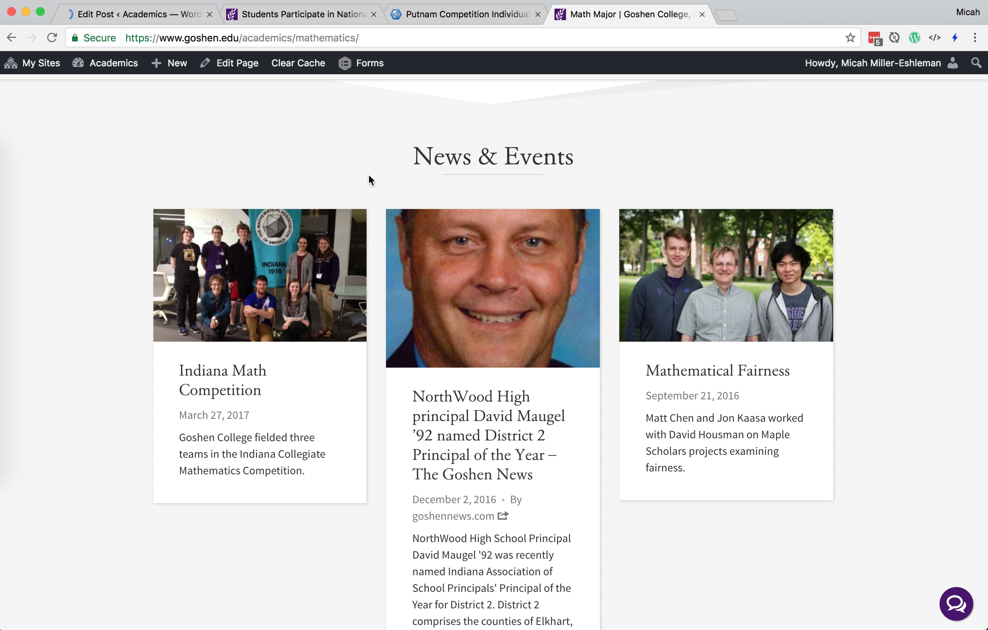
key("super+r")
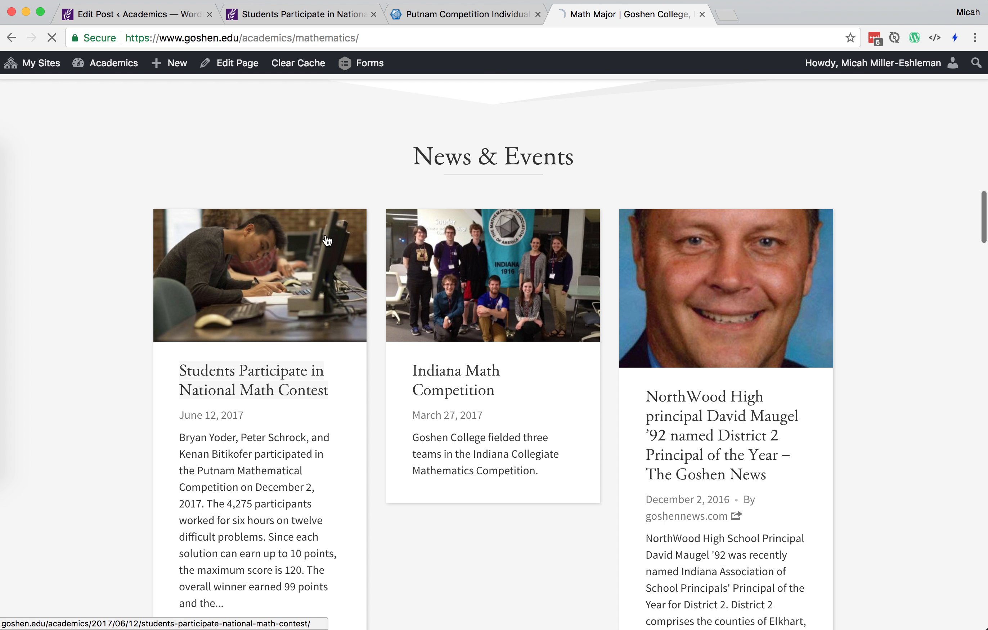
scroll(127, 406, "down", 3)
scroll(127, 403, "up", 3)
scroll(127, 403, "down", 2)
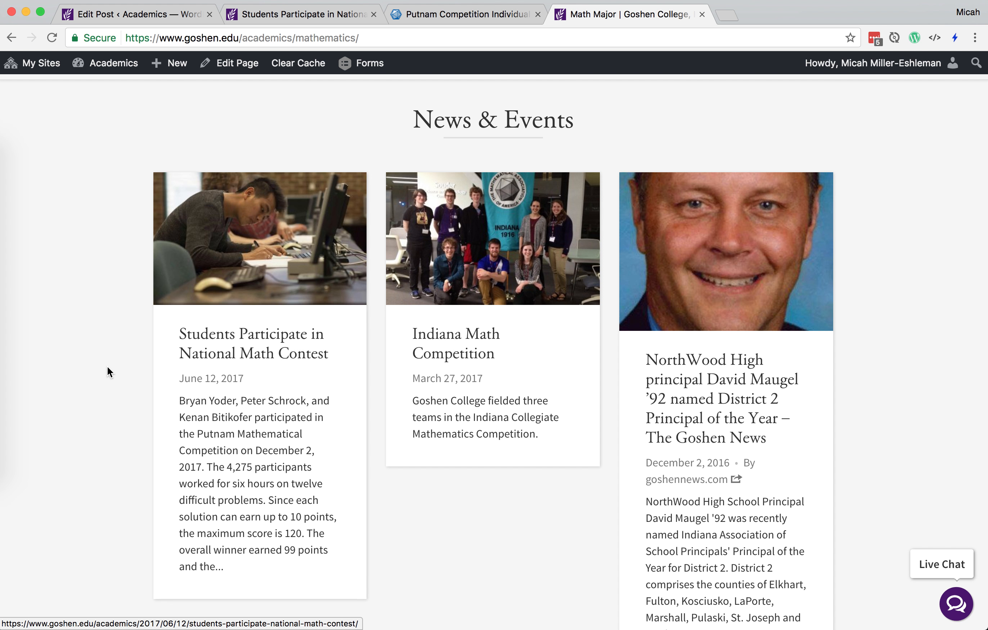
- Copy the post's opening sentence about the Putnam Mathematical Competition into its excerpt
left_click(173, 17)
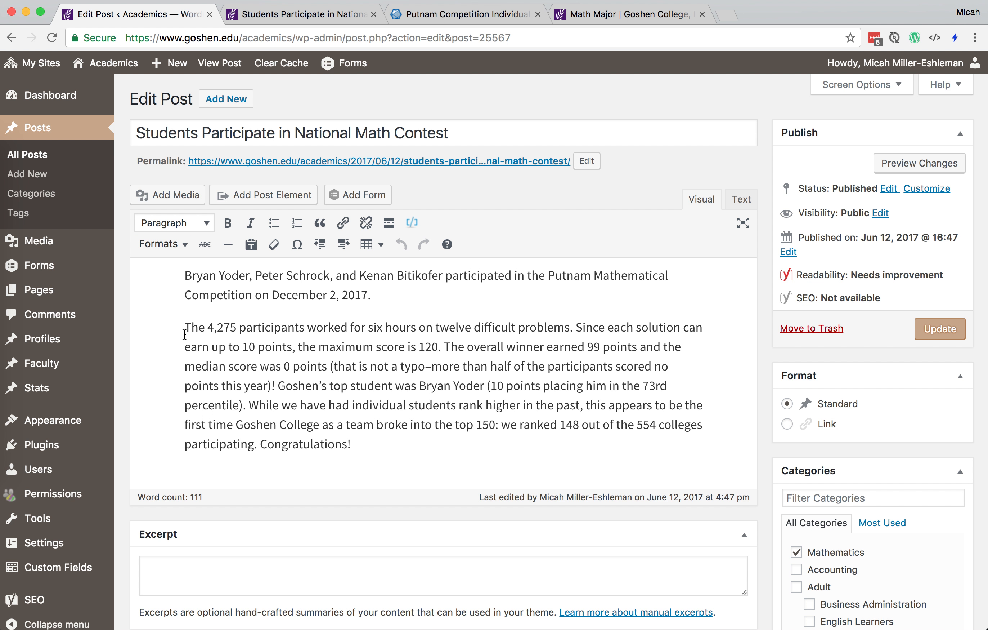
scroll(184, 335, "down", 5)
left_click(397, 181)
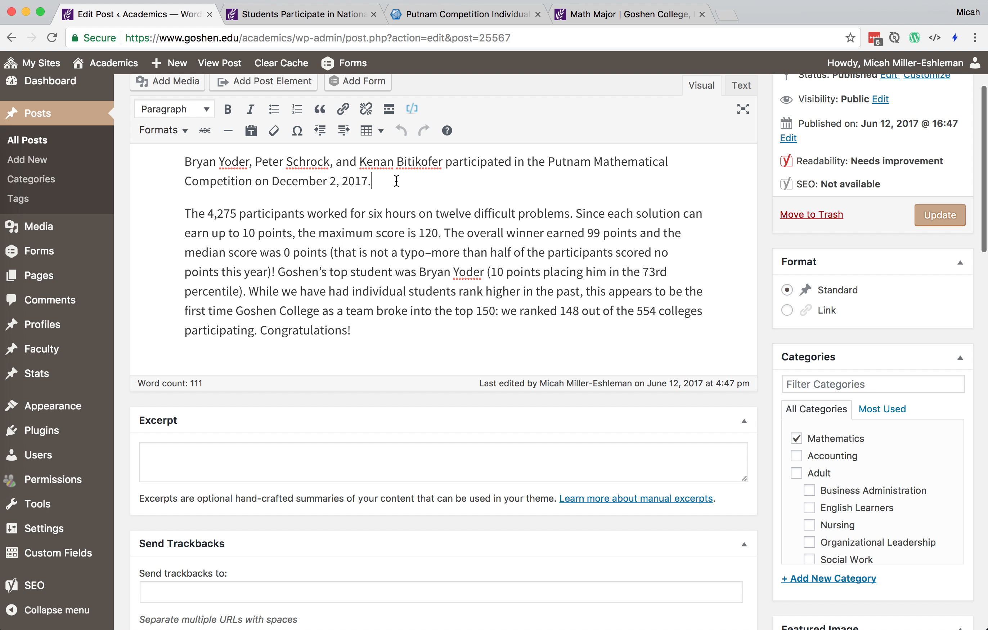
key("shift+Up")
key("shift+Up")
key("ctrl+c")
left_click(344, 510)
key("ctrl+v")
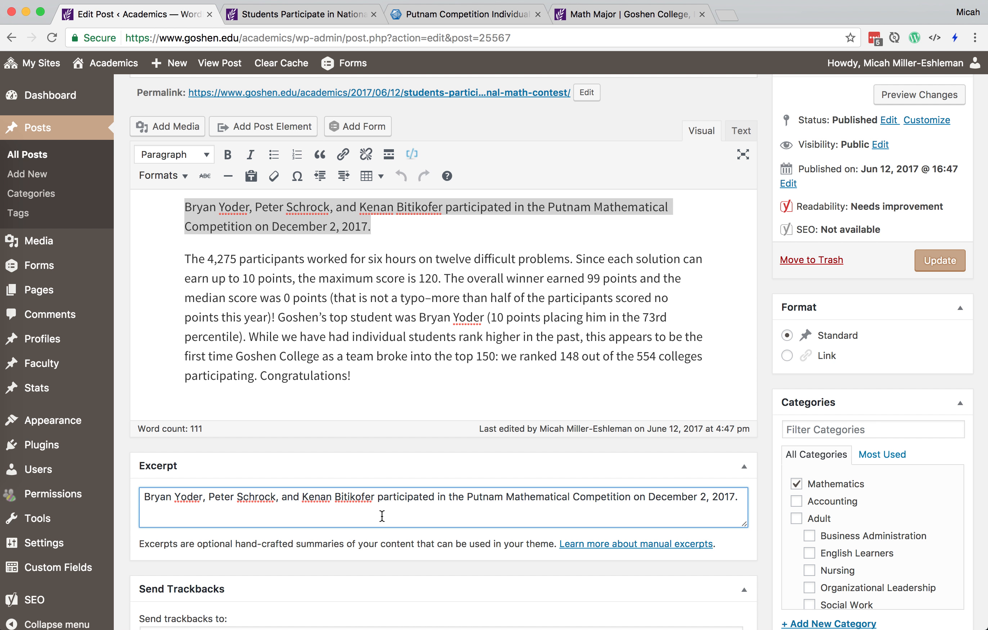
left_click(771, 481)
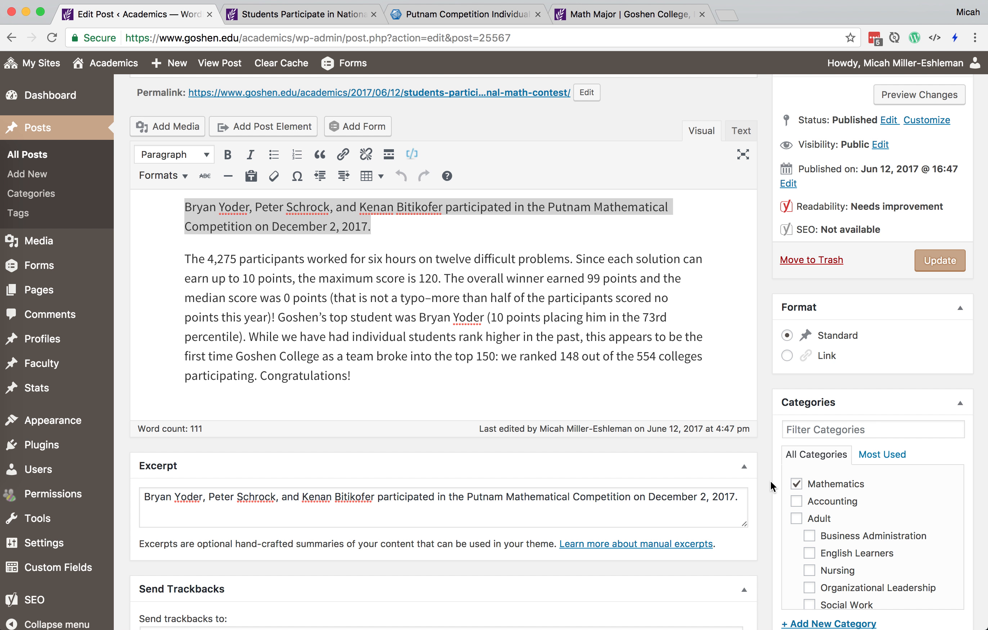
- Open the featured image in the Post Thumbnail Editor and frame a news-small crop that leaves out the photo's left and bottom strips
scroll(771, 481, "down", 10)
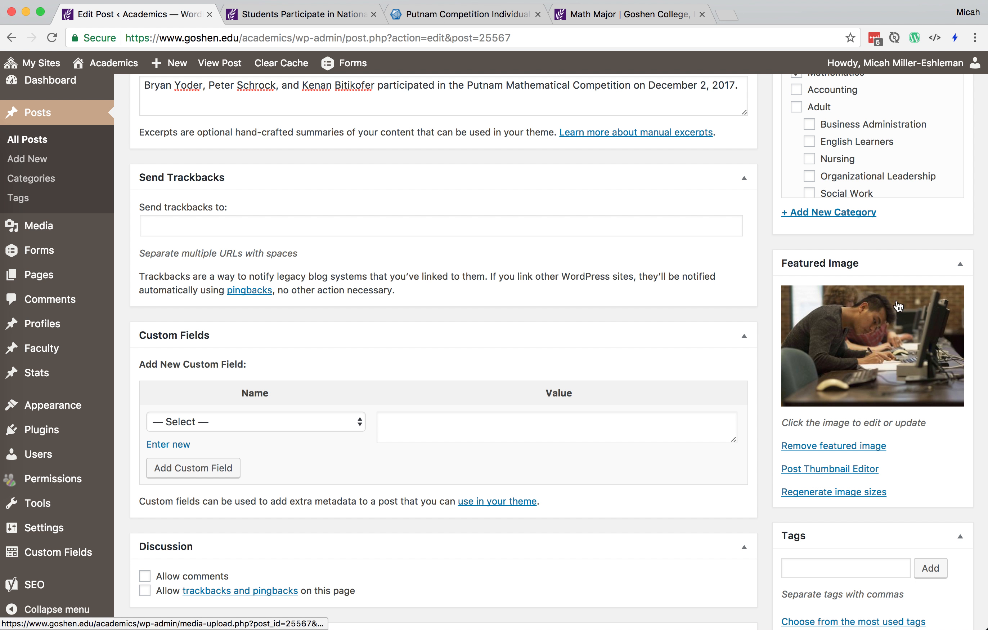
left_click(860, 470)
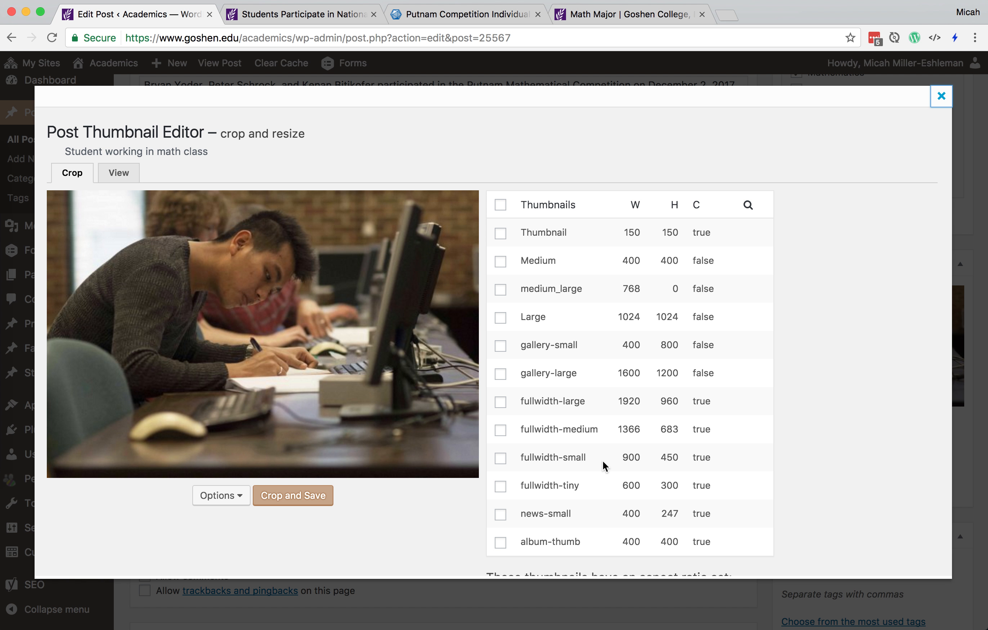
scroll(603, 461, "down", 3)
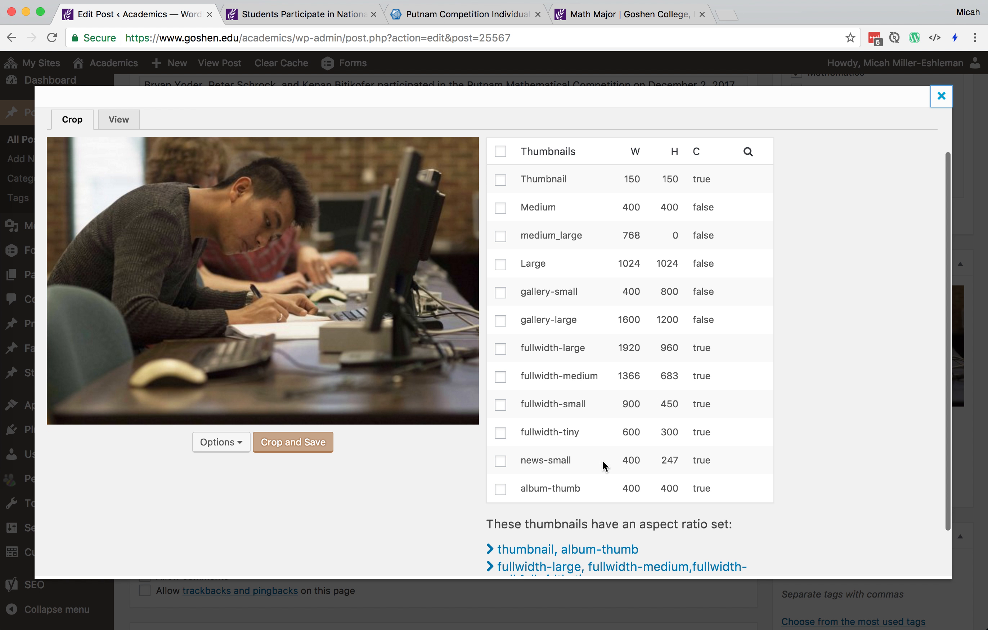
left_click(564, 461)
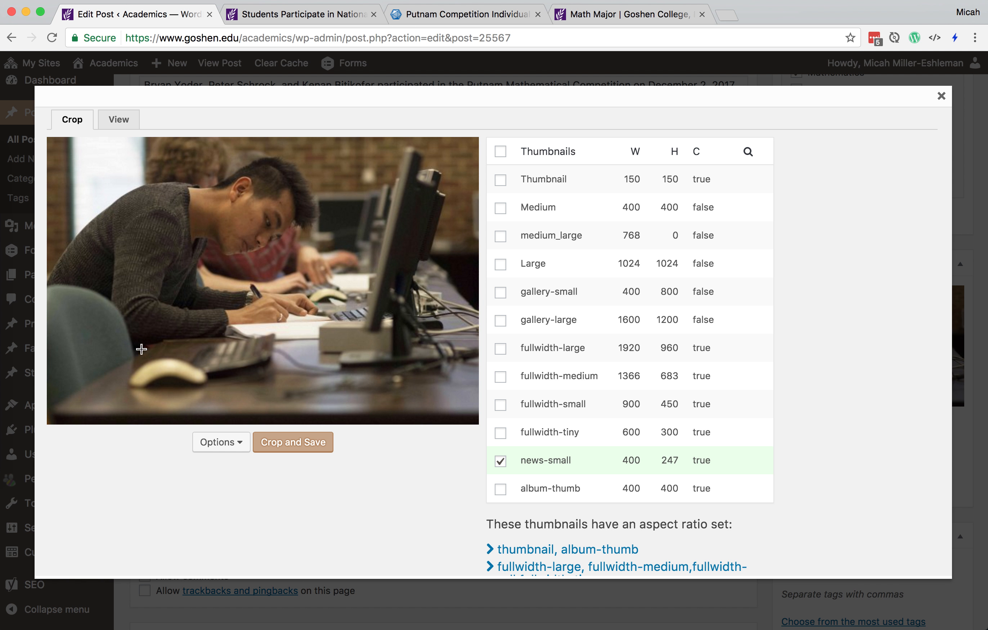
left_click(82, 360)
left_click_drag(82, 360, 402, 345)
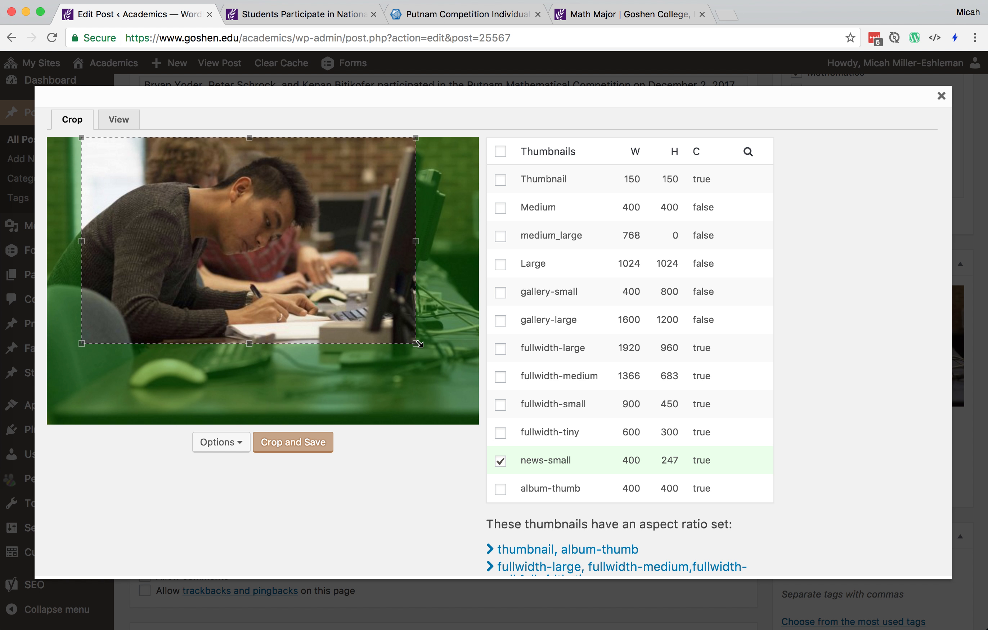
left_click_drag(418, 343, 488, 354)
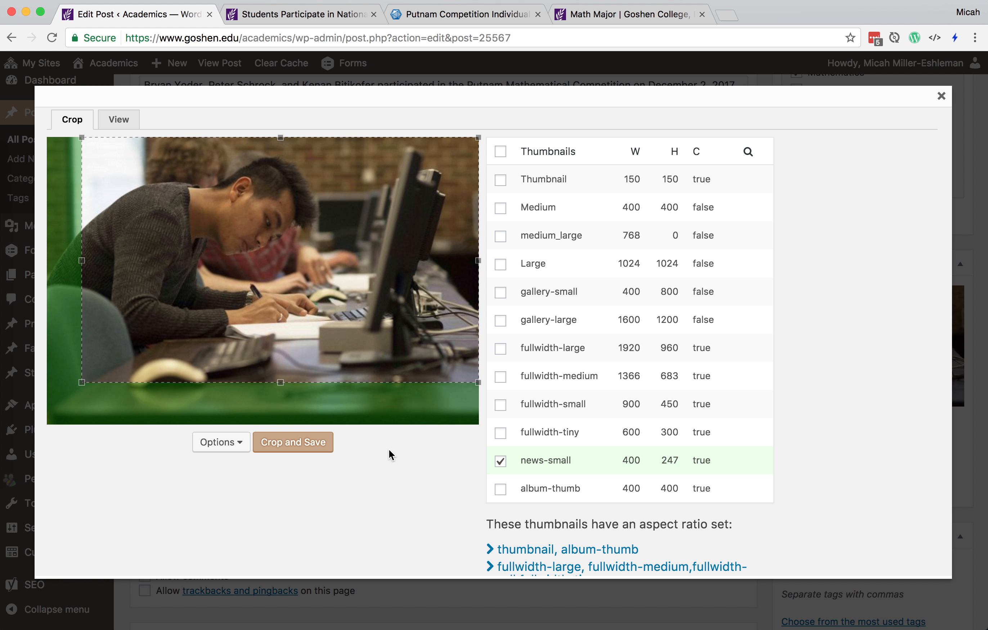
- Crop and save the news-small thumbnail, check the current thumbnail, and close the thumbnail editor
scroll(395, 476, "down", 5)
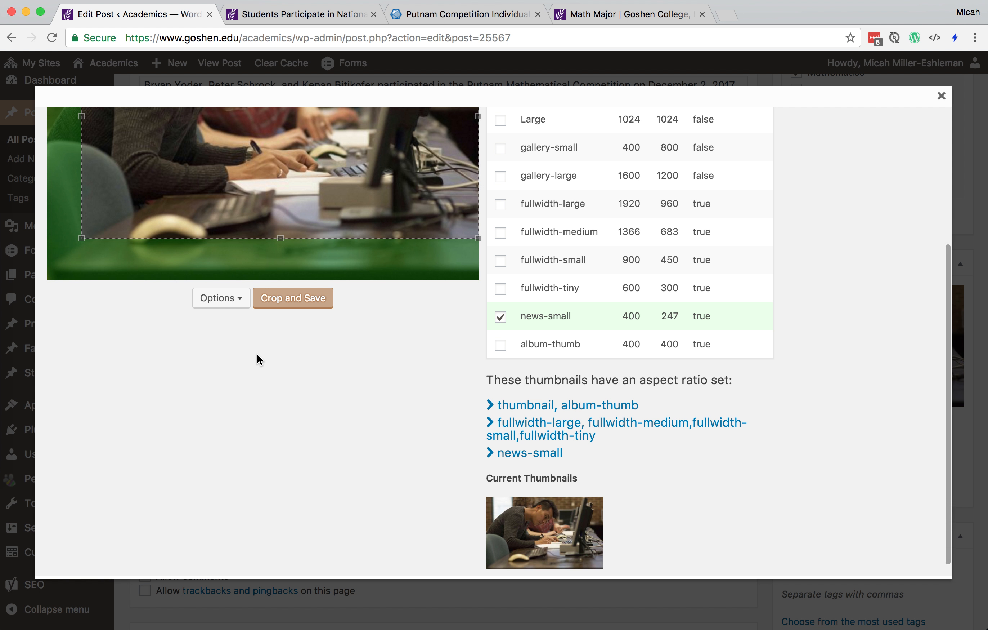
left_click(231, 302)
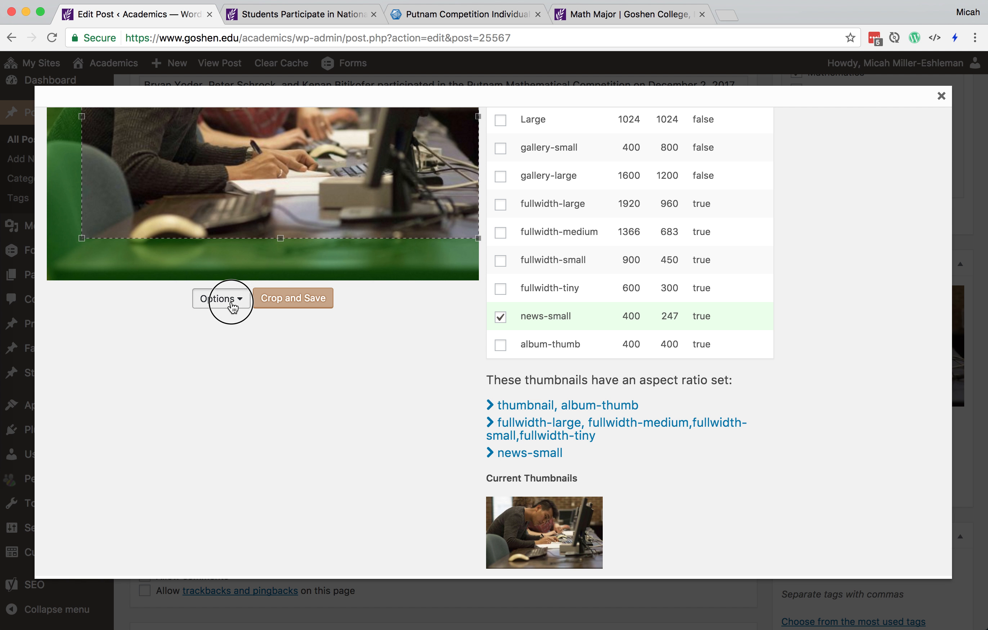
left_click(127, 363)
left_click(127, 363)
left_click(241, 300)
scroll(310, 384, "down", 1)
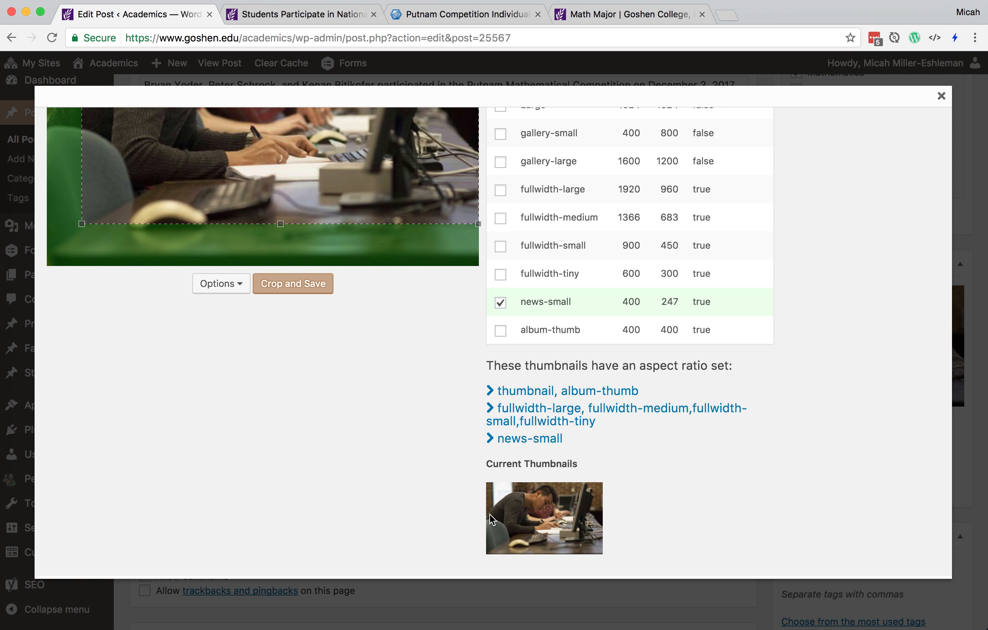
left_click(331, 294)
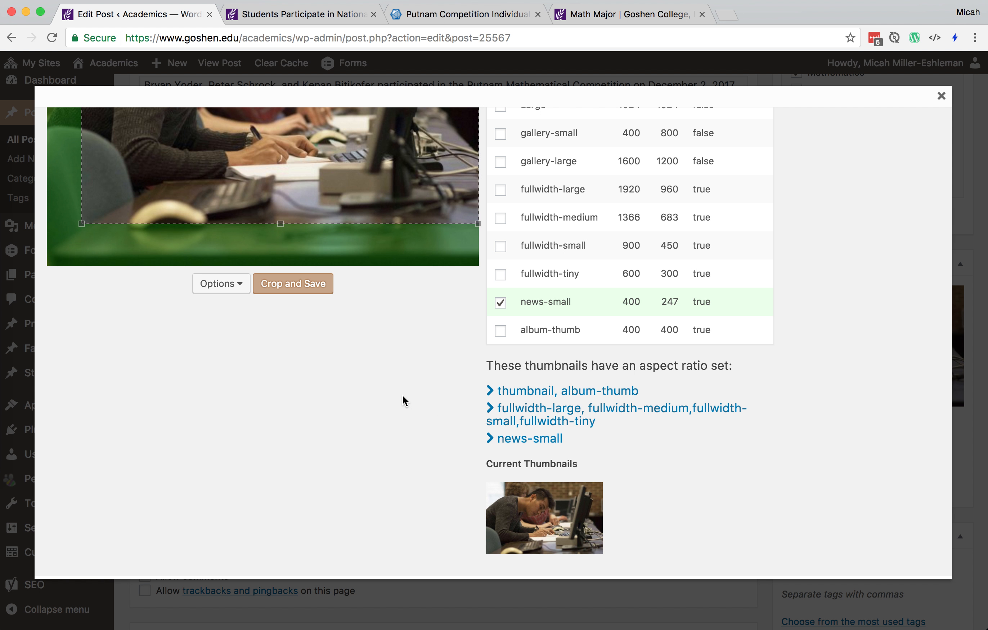
scroll(404, 398, "up", 5)
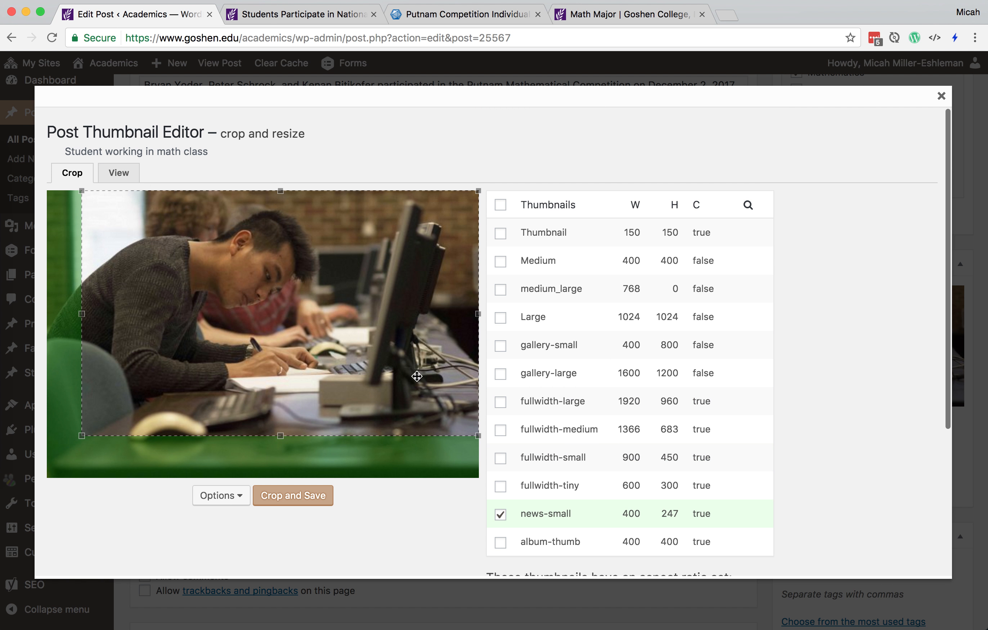
left_click(942, 97)
- Update the published post with its new excerpt
scroll(770, 214, "up", 6)
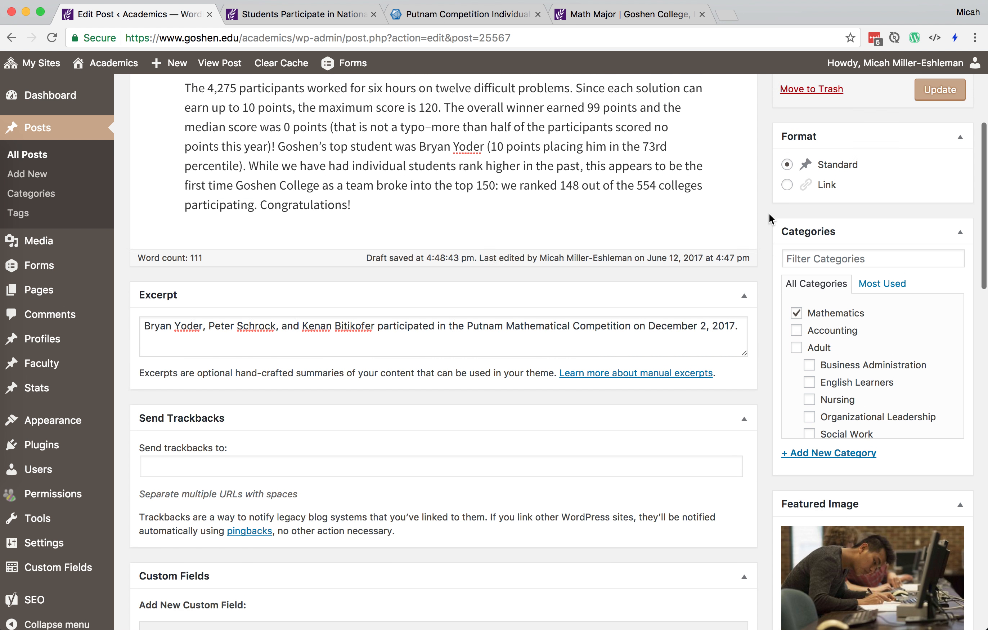
scroll(769, 213, "up", 5)
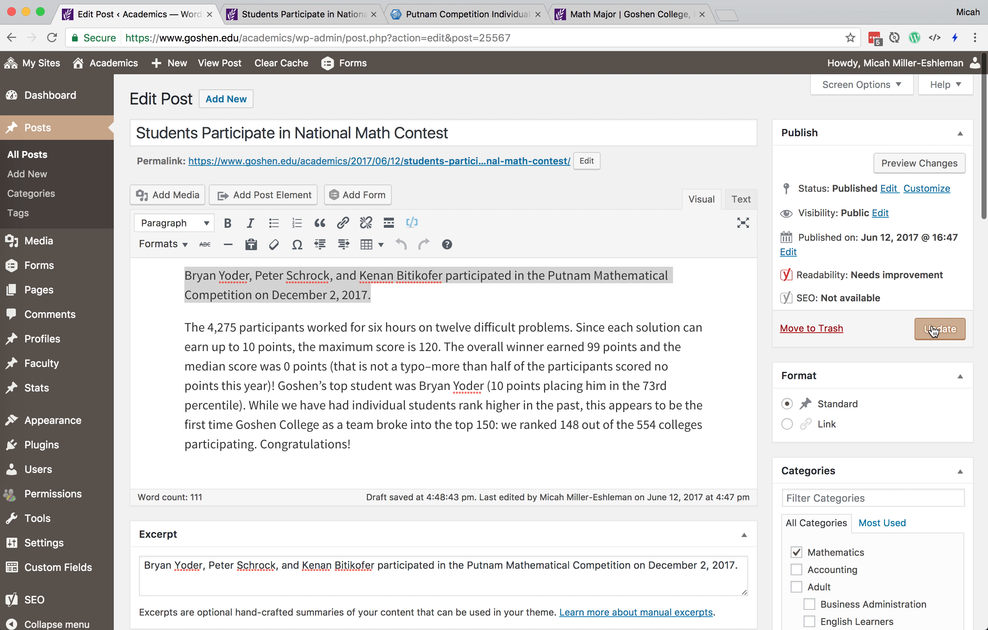
left_click(934, 331)
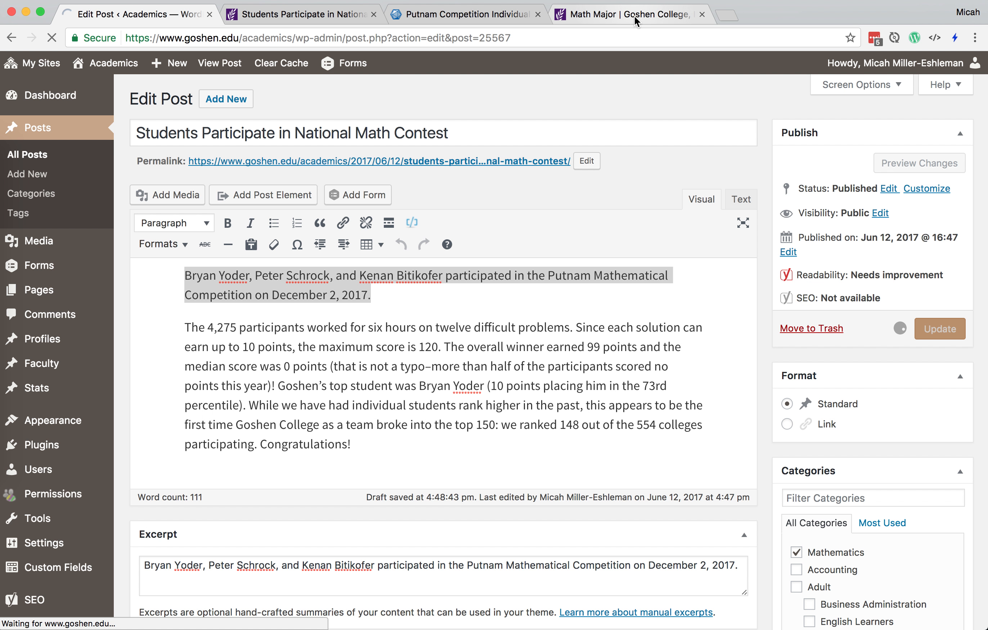
- Reload the Mathematics page and check the excerpt and cropped image on the math contest card
left_click(635, 16)
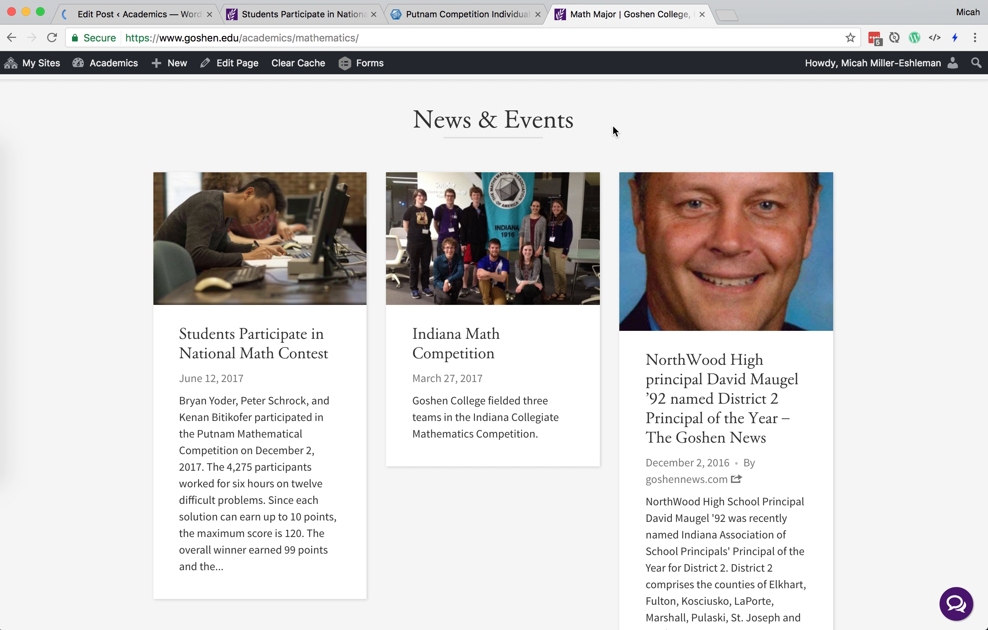
key("super+r")
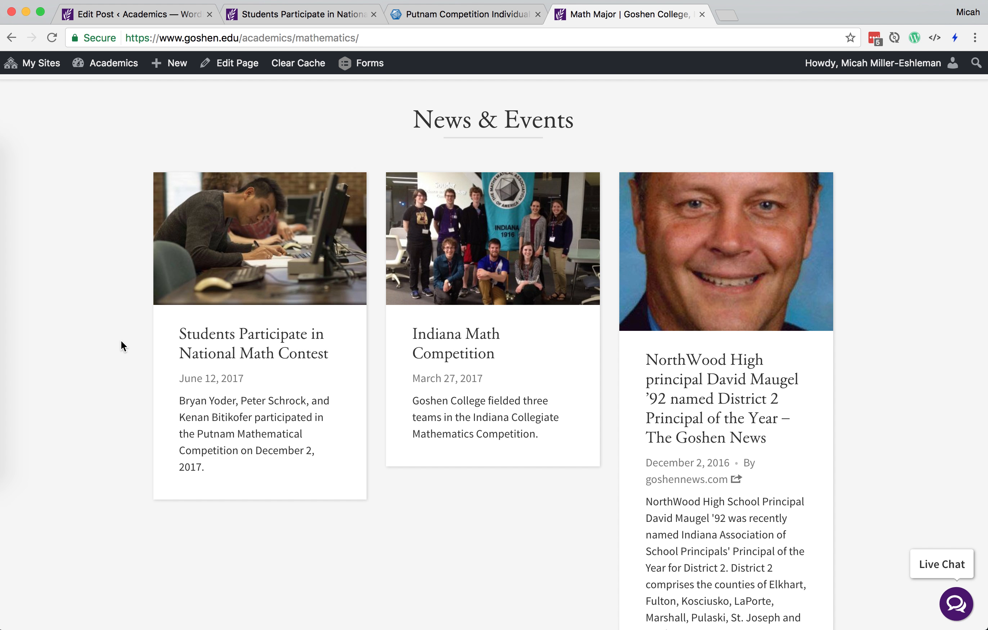
key("super+r")
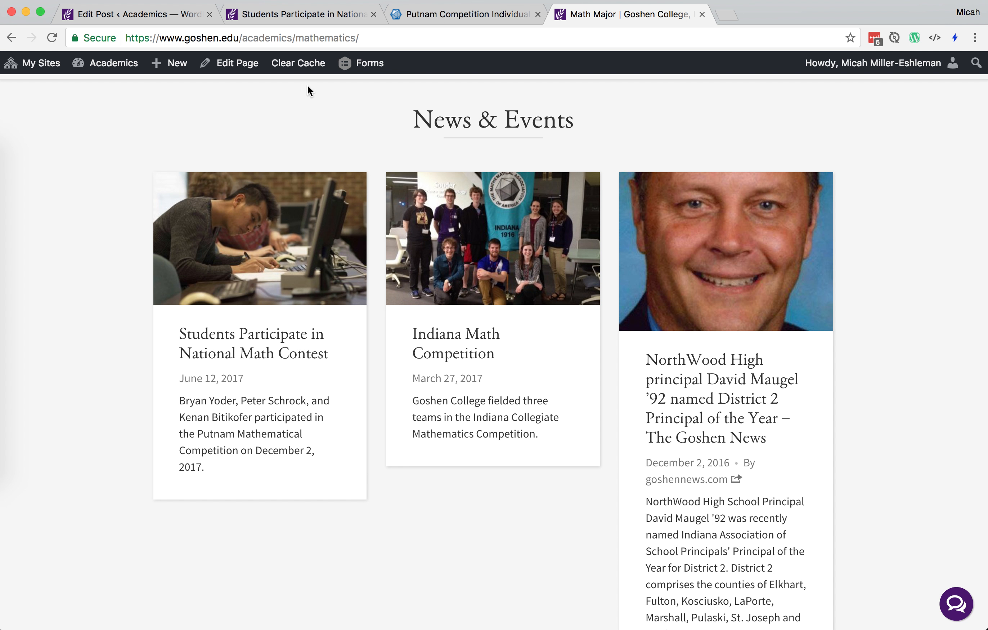
- Review the MAA page on Putnam Competition winners, and compare it with the post's text and its News & Events card
left_click(449, 22)
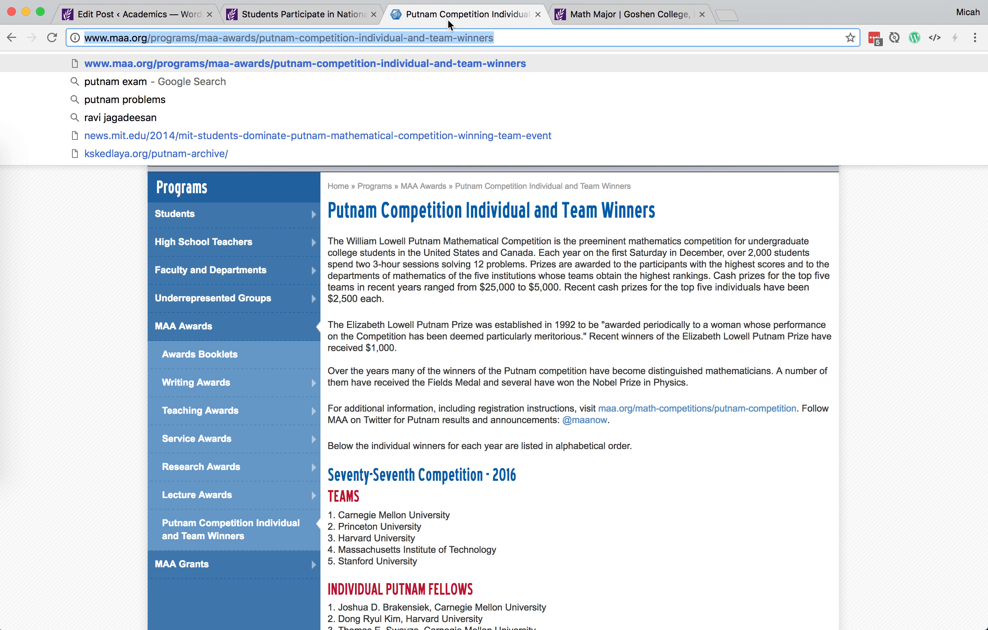
left_click(442, 266)
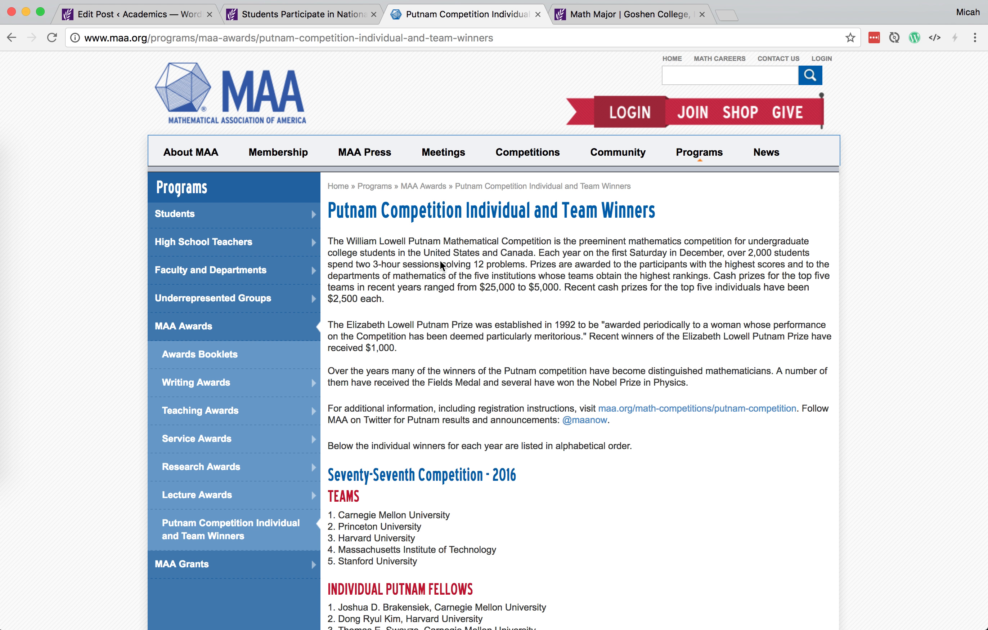
left_click(187, 19)
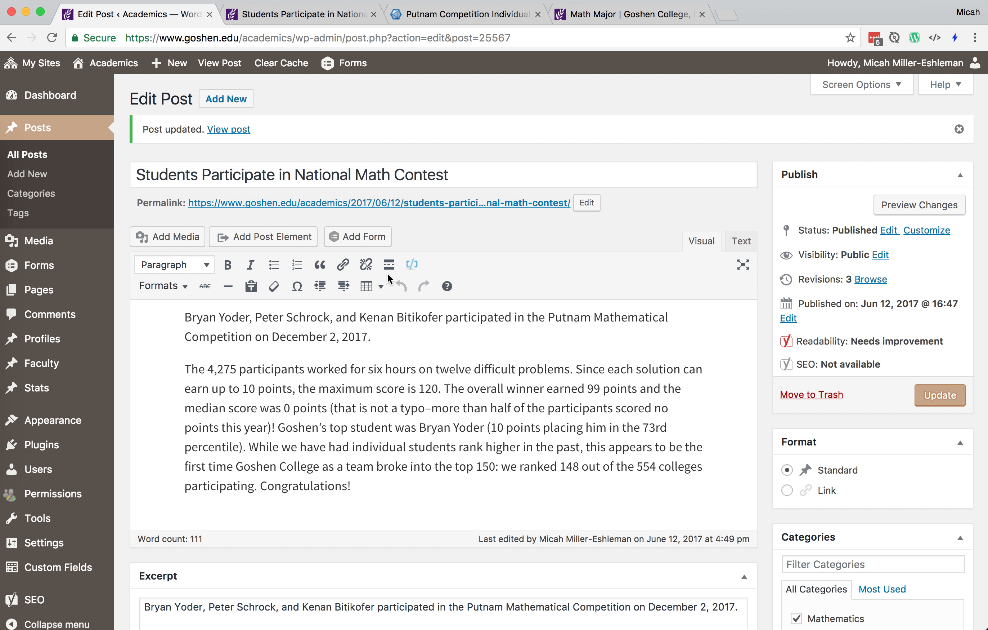
left_click_drag(377, 376, 461, 376)
left_click(461, 375)
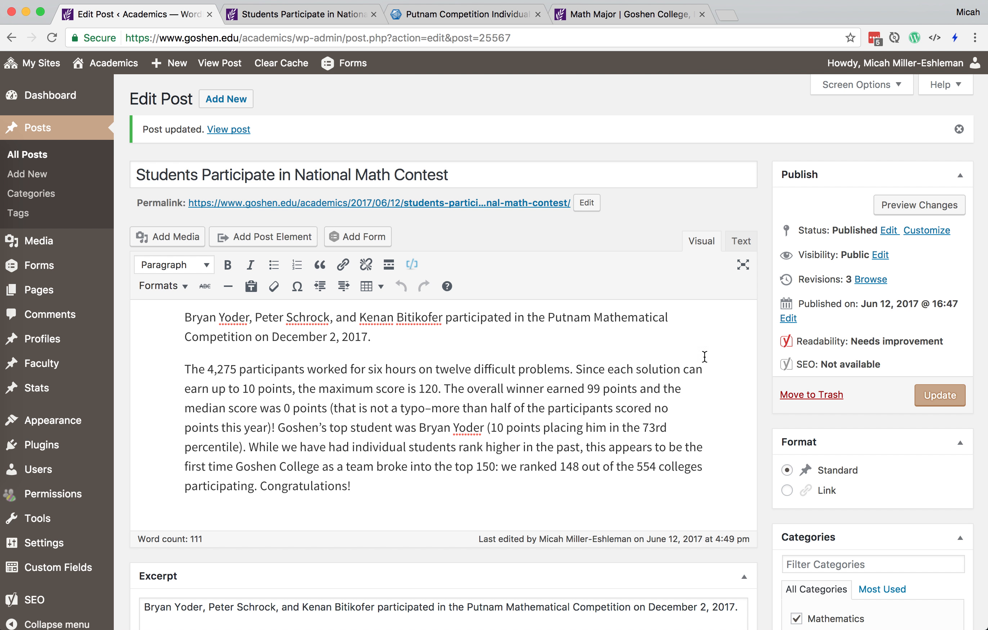
left_click(646, 15)
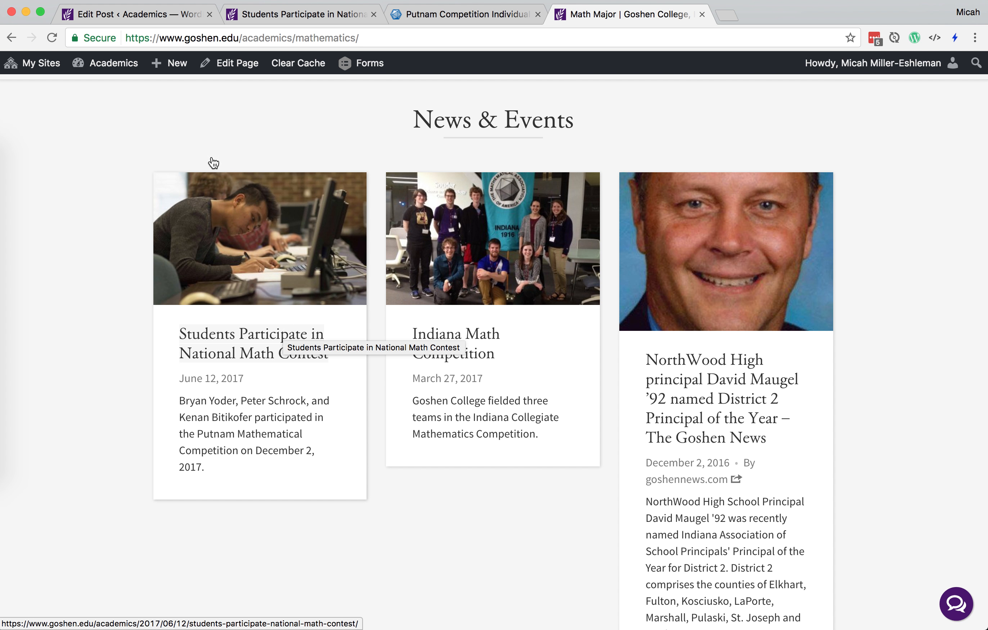
- Return to editing the math contest post and change its format to Link
left_click(174, 14)
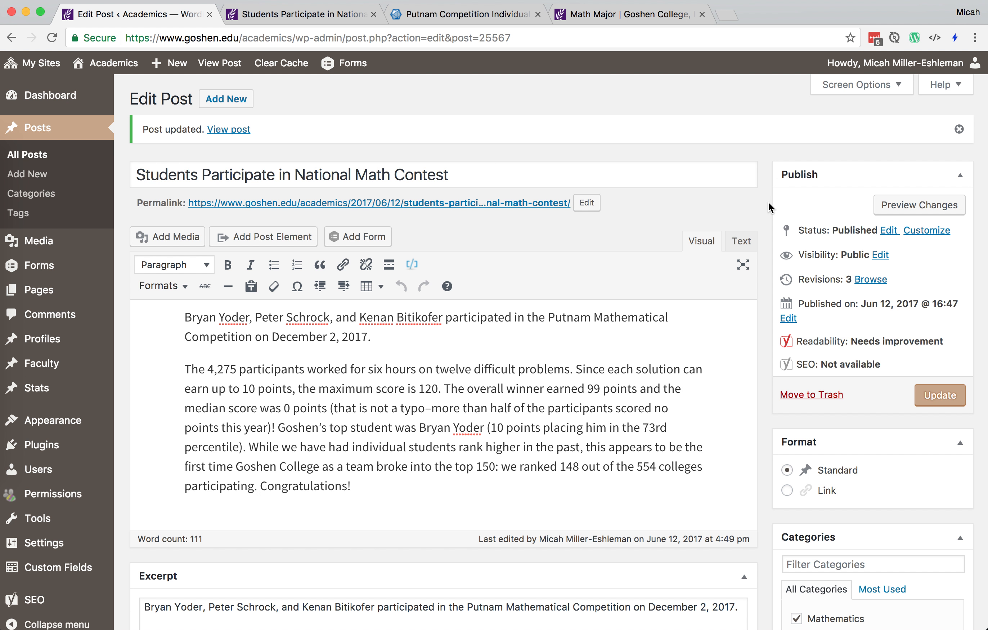
scroll(767, 205, "down", 3)
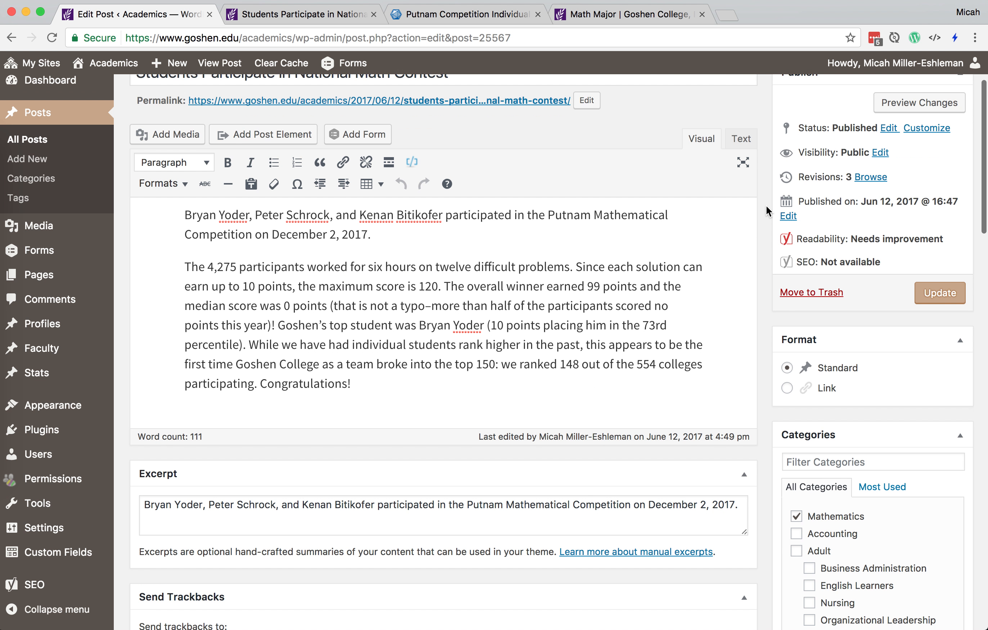
left_click(788, 388)
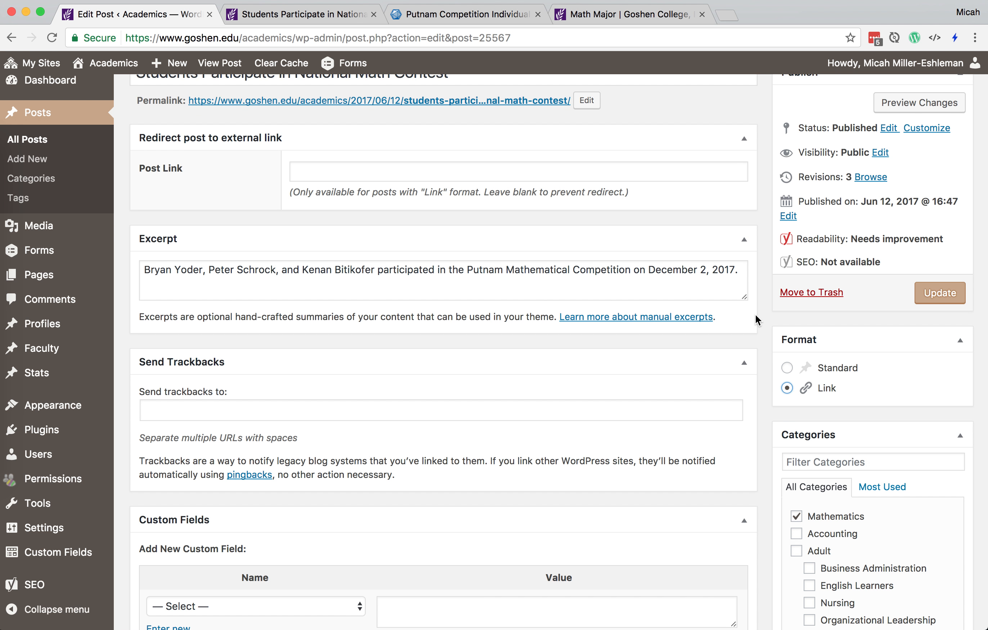
scroll(756, 320, "up", 3)
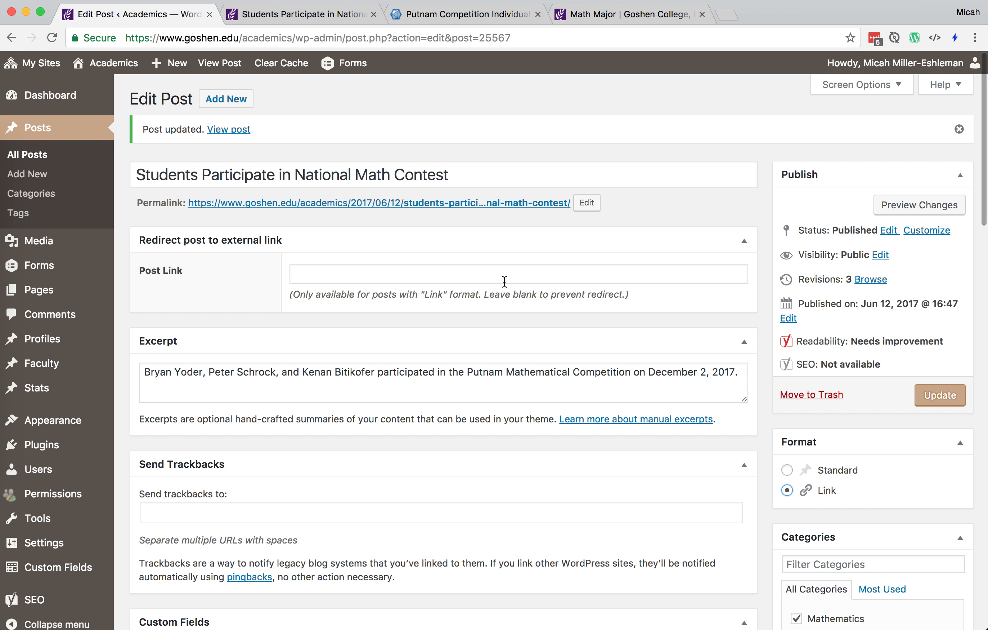
left_click(505, 281)
type("http://www.maa.org/programs/maa-awards/putnam-competition-individual-and-team-winners")
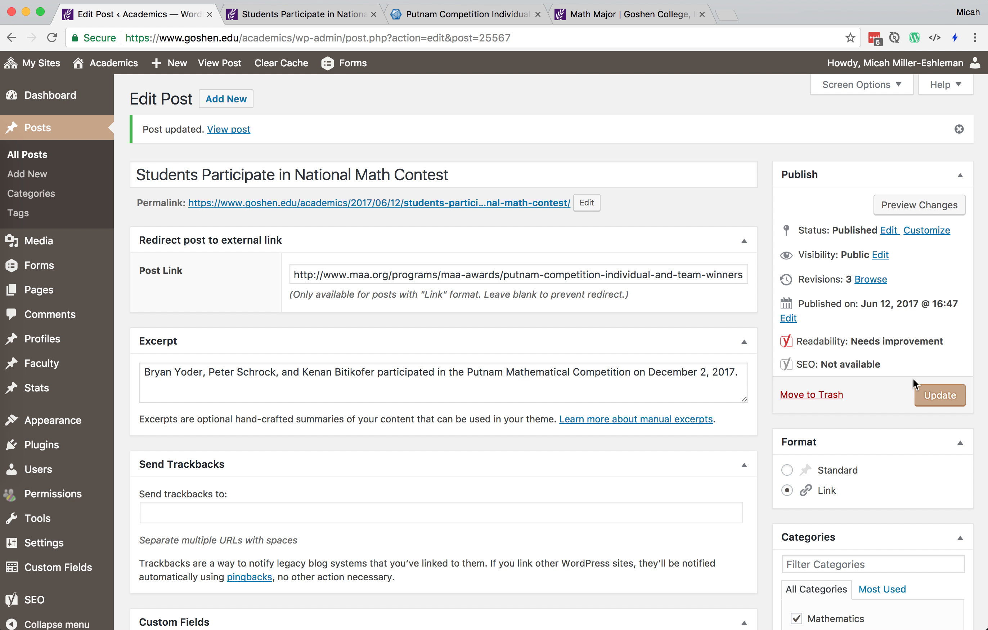
left_click(933, 393)
- Reload the Mathematics page, test the math contest card's external link, and return to the post editor
left_click(651, 16)
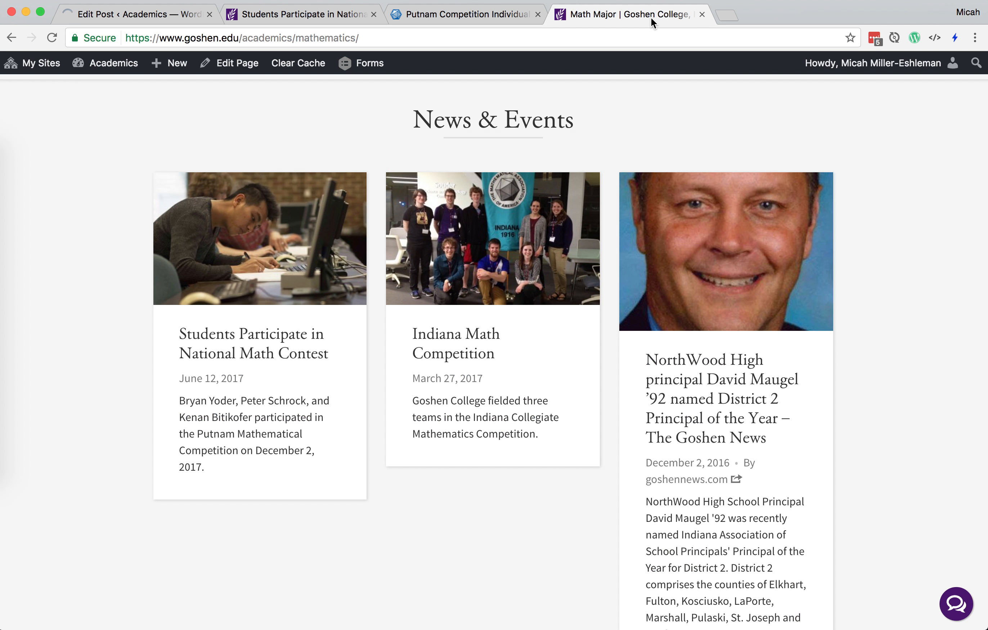
key("super+r")
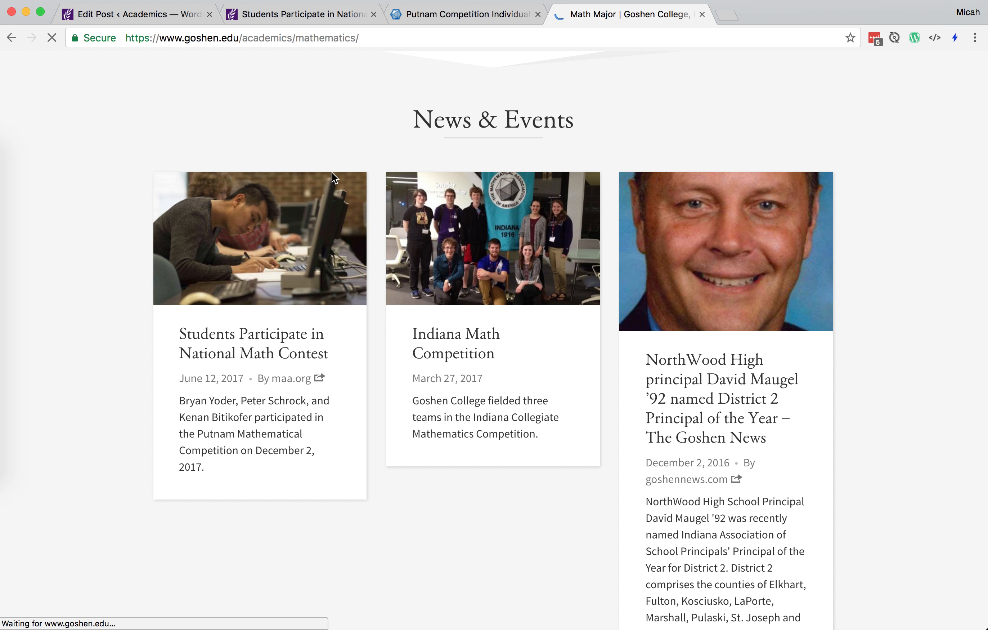
left_click(294, 307)
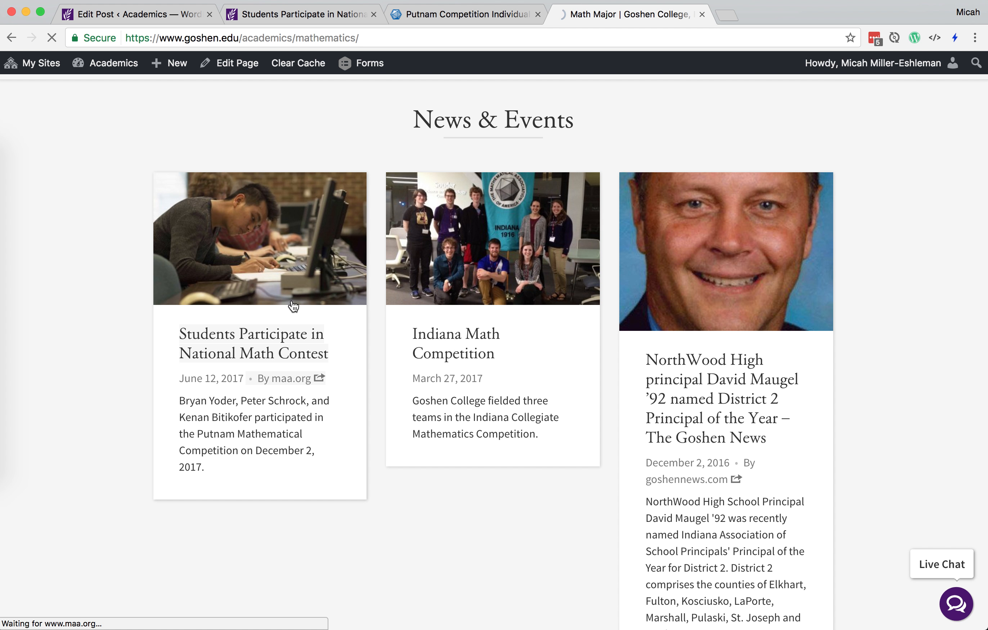
left_click(137, 16)
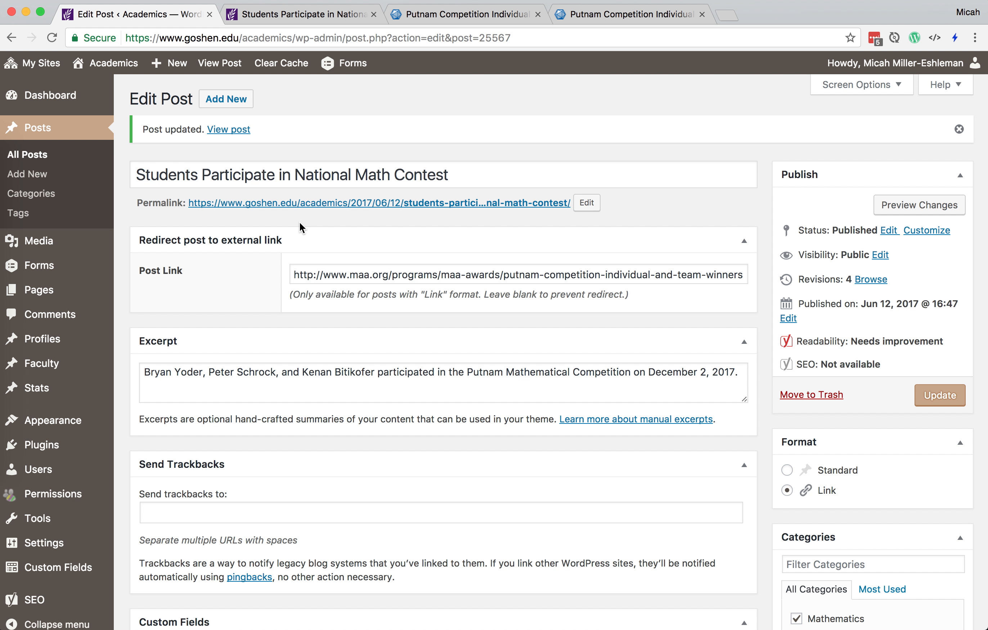
right_click(11, 326)
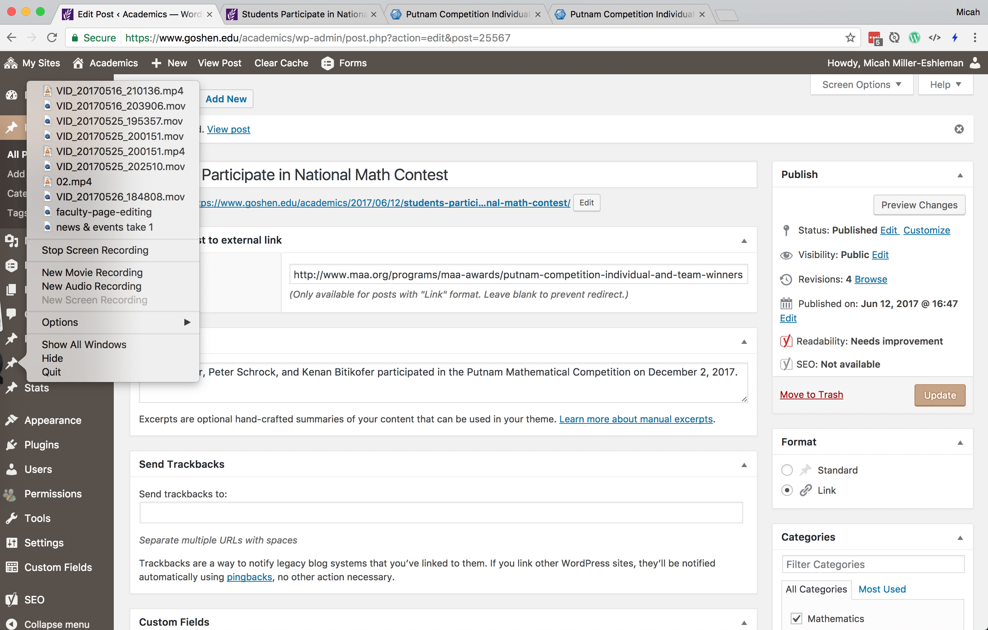